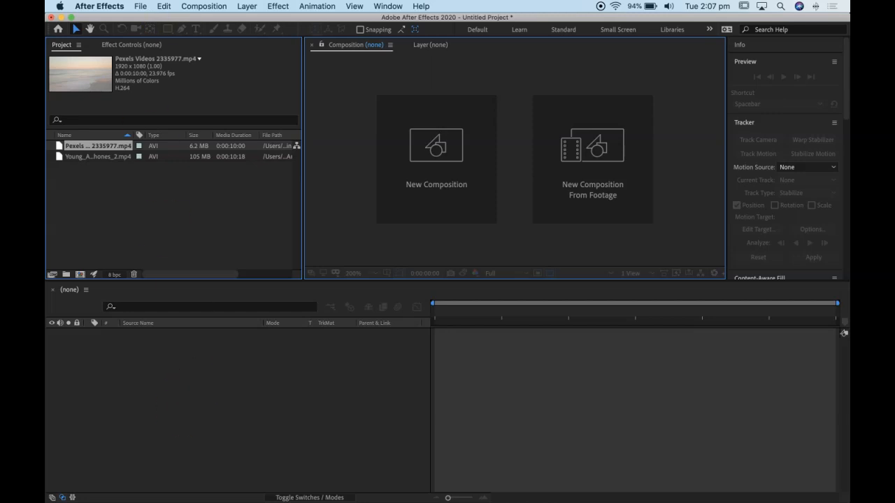
# Start a new HDTV 1080 25 composition and set its background colour to a medium blue.
pyautogui.click(213, 5)
pyautogui.click(222, 20)
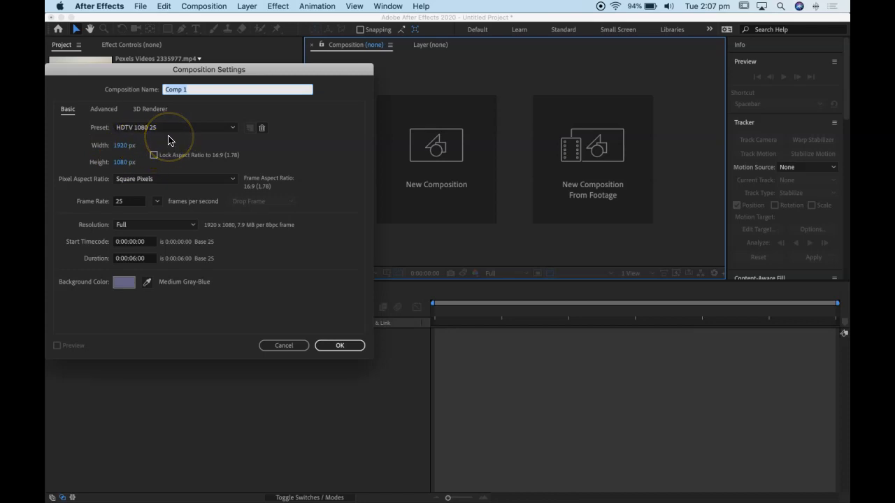
pyautogui.click(130, 203)
pyautogui.click(123, 281)
pyautogui.moveTo(122, 128)
pyautogui.mouseDown()
pyautogui.moveTo(158, 110)
pyautogui.moveTo(136, 103)
pyautogui.mouseUp()
pyautogui.click(300, 88)
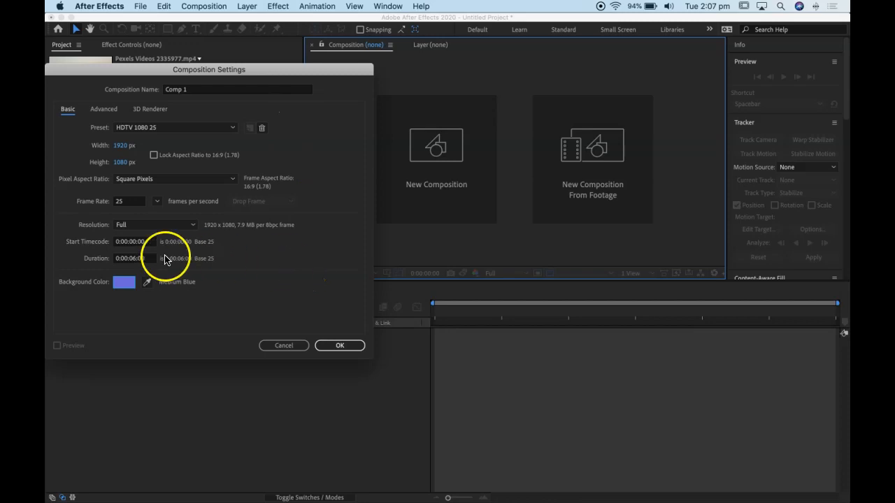
# Set the composition's duration to 5 seconds and create it.
pyautogui.click(130, 260)
pyautogui.press('BackSpace')
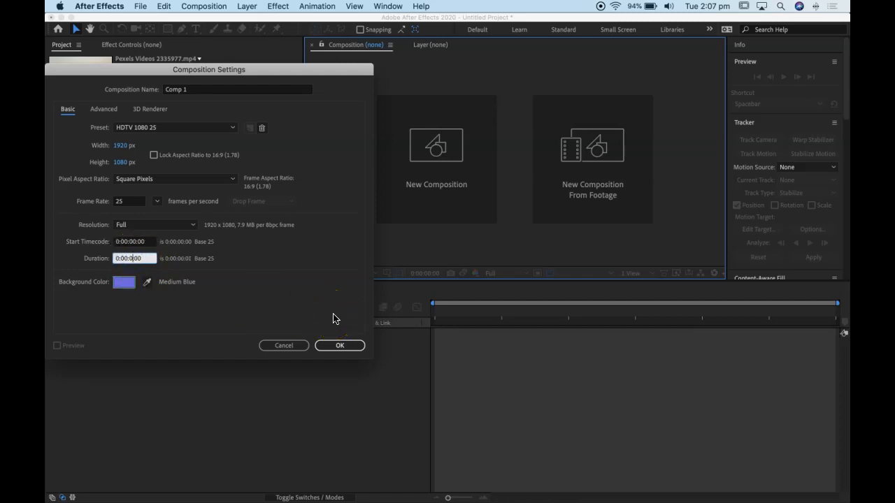
pyautogui.write('5:')
pyautogui.click(340, 344)
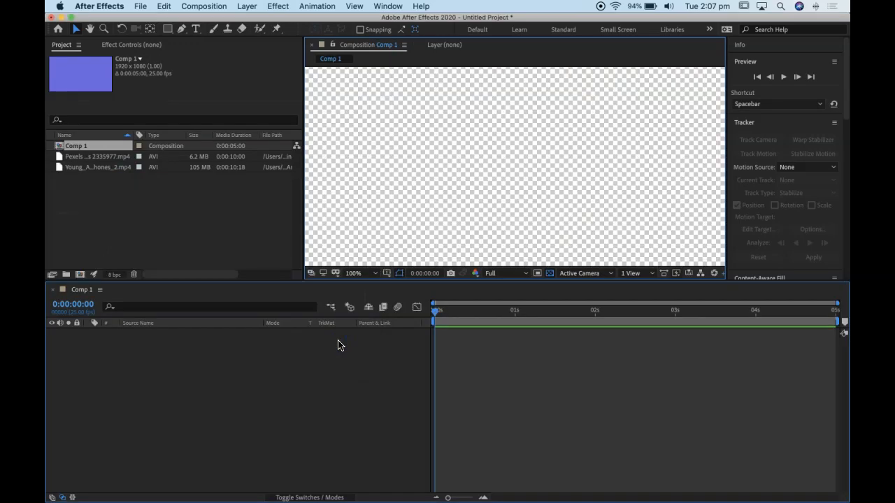
# Enlarge the composition viewer and turn off its transparency grid to display the blue background.
pyautogui.moveTo(400, 282); pyautogui.dragTo(402, 349)
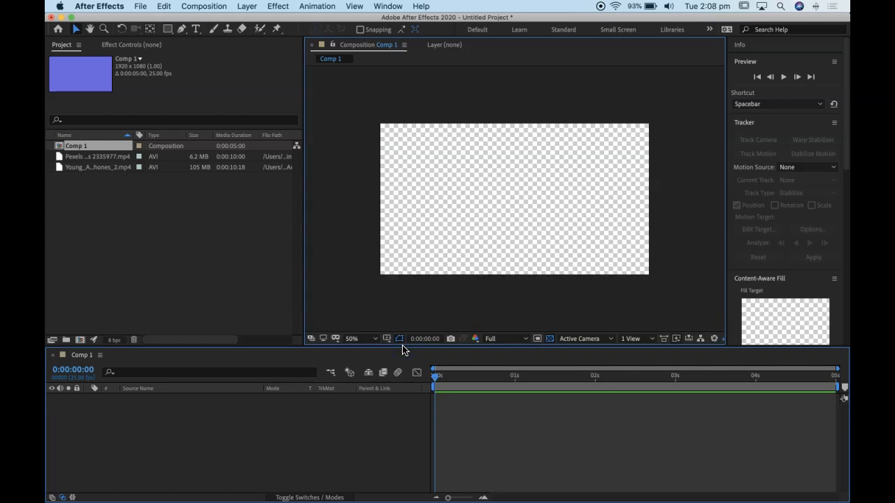
pyautogui.moveTo(315, 348); pyautogui.dragTo(312, 379)
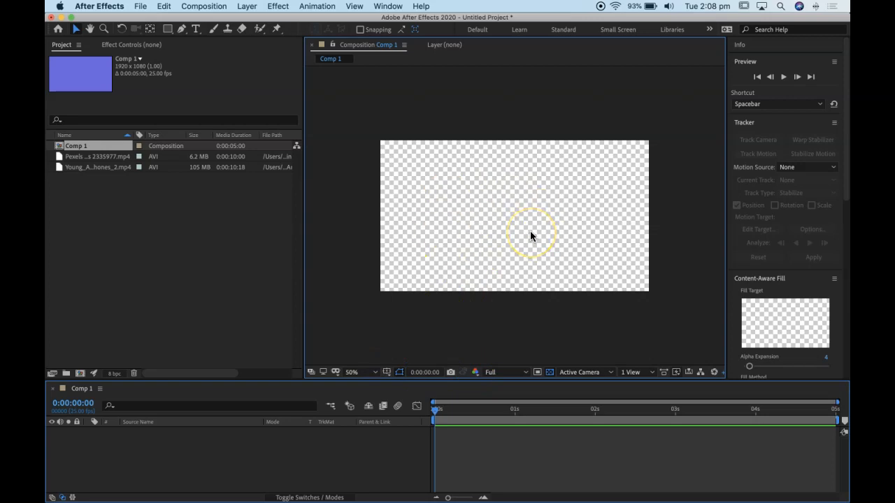
pyautogui.click(550, 372)
pyautogui.click(550, 372)
pyautogui.click(549, 372)
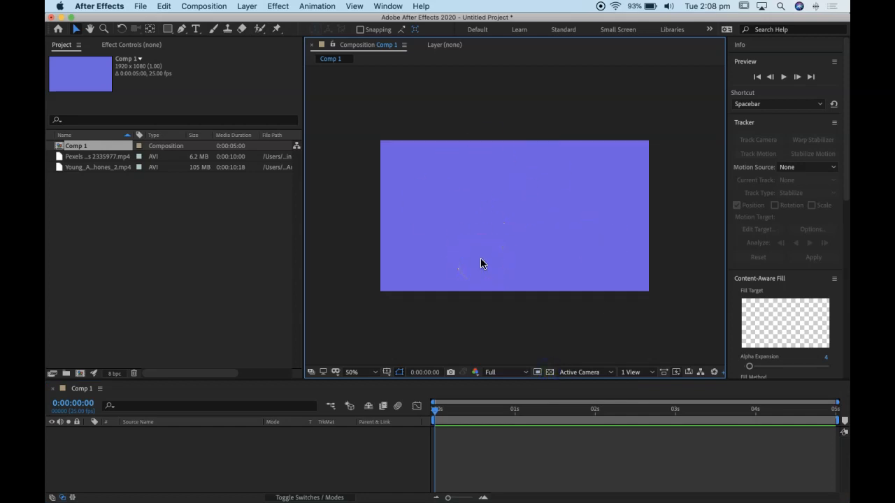
pyautogui.moveTo(91, 171); pyautogui.dragTo(163, 319)
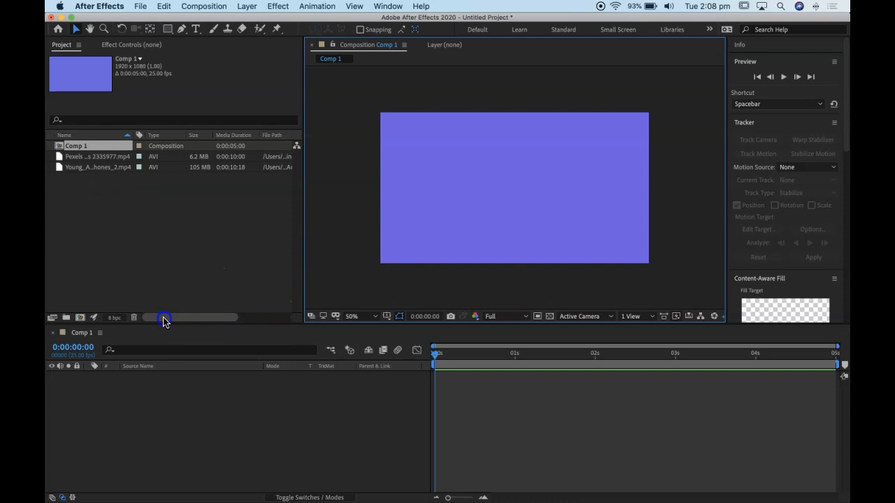
# Add both video clips to the composition, with the woman-with-headphones clip above the Pexels beach clip.
pyautogui.click(88, 158)
pyautogui.click(86, 168)
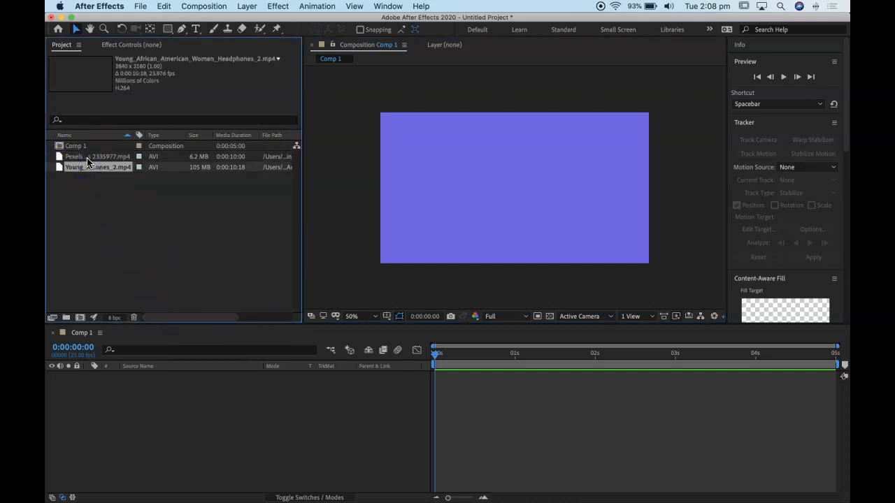
pyautogui.keyDown('shift'); pyautogui.click(87, 159); pyautogui.keyUp('shift')
pyautogui.moveTo(89, 158); pyautogui.dragTo(132, 412)
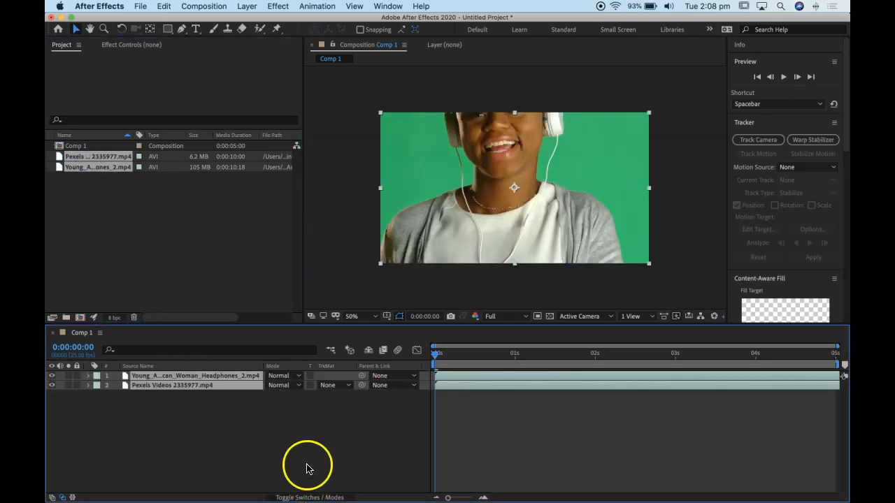
pyautogui.click(268, 467)
# Scale the woman-with-headphones layer to 50% so it fits the composition frame.
pyautogui.click(151, 377)
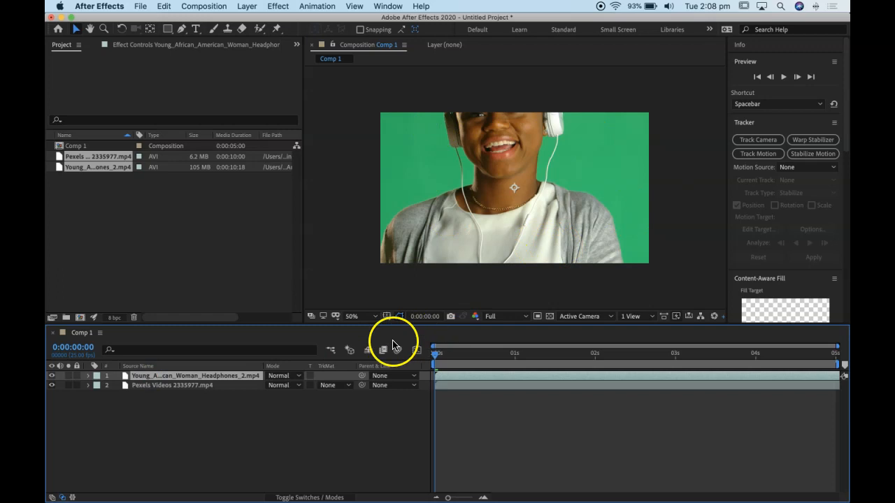
pyautogui.press('s')
pyautogui.moveTo(294, 386)
pyautogui.mouseDown()
pyautogui.moveTo(270, 387)
pyautogui.moveTo(282, 390)
pyautogui.mouseUp()
pyautogui.click(296, 386)
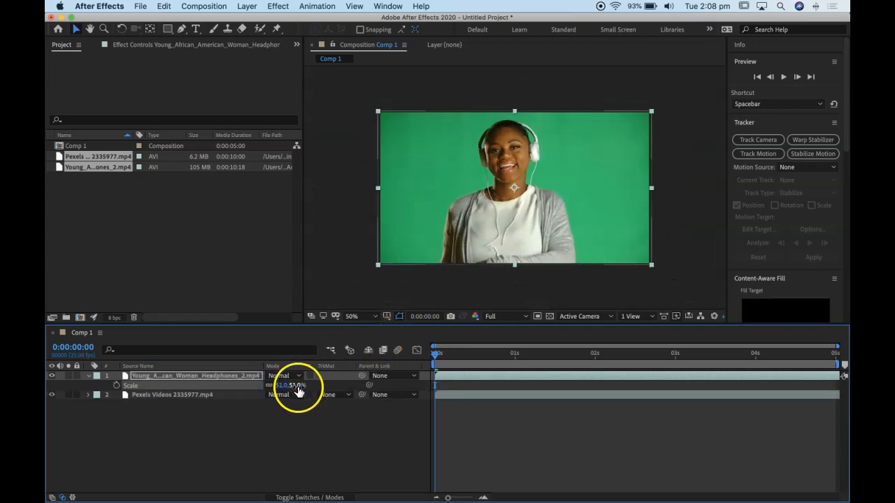
pyautogui.write('50')
pyautogui.press('Return')
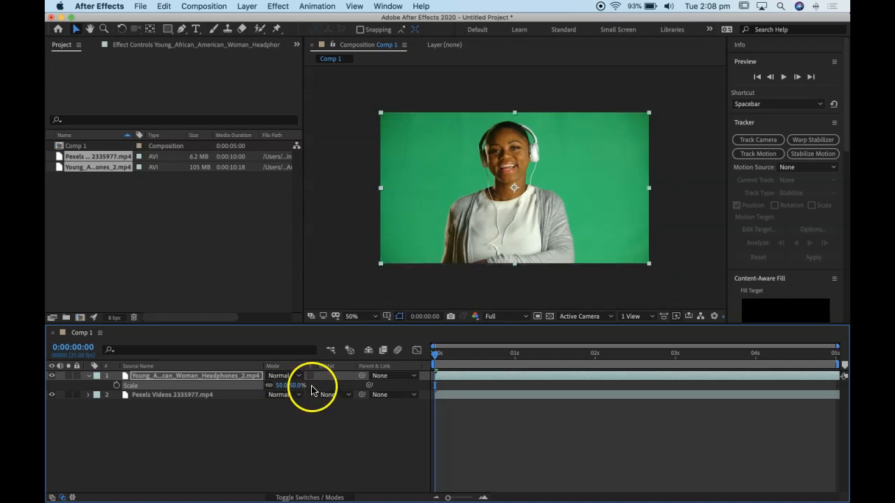
# Hide the woman-with-headphones layer and preview the beach footage beneath it.
pyautogui.click(209, 396)
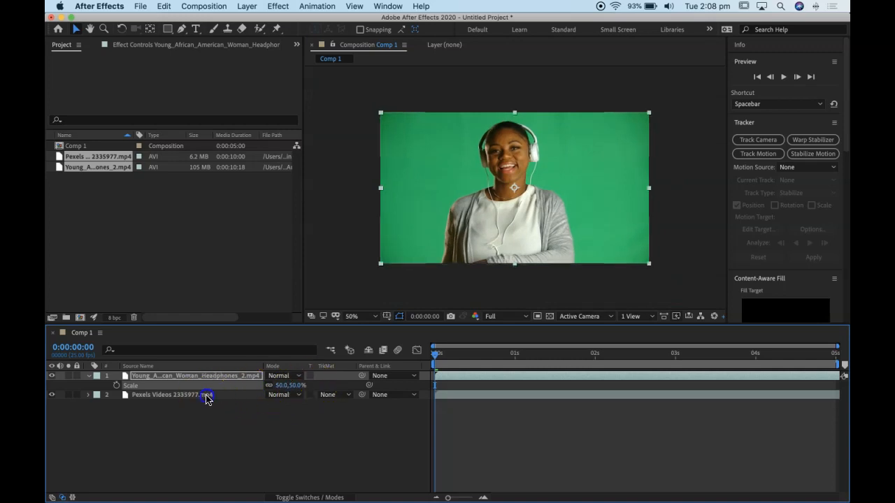
pyautogui.click(50, 376)
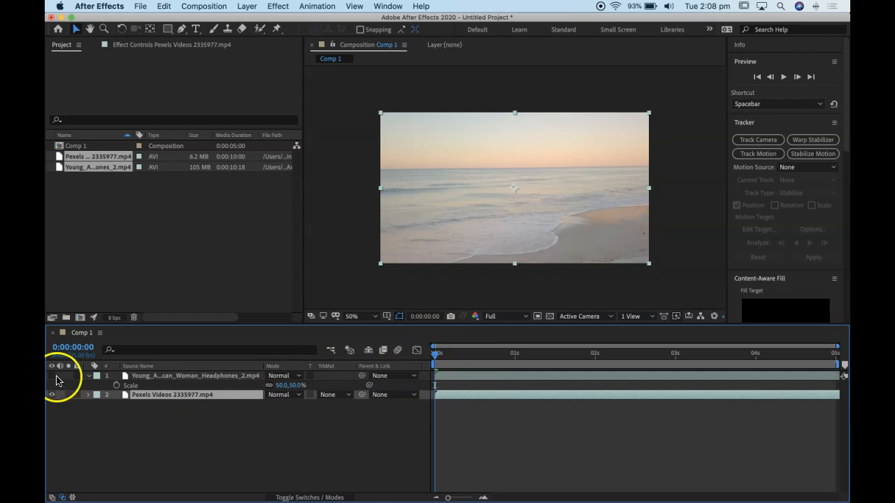
pyautogui.press('space')
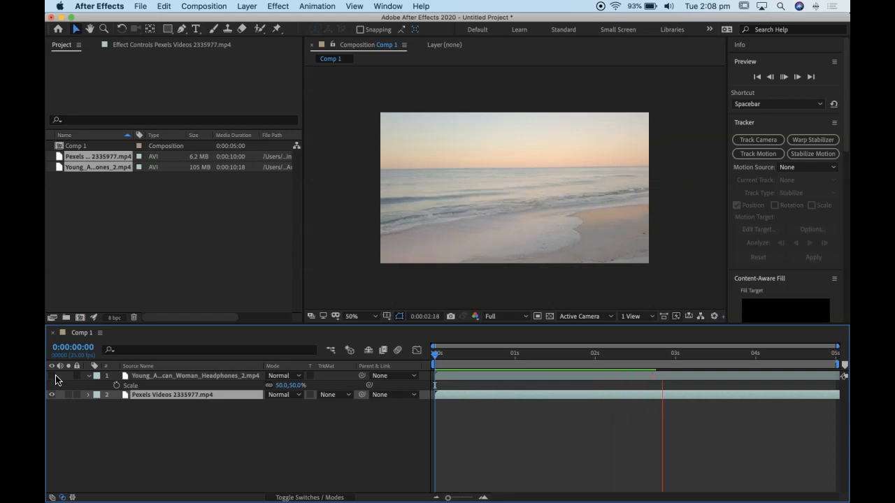
pyautogui.press('space')
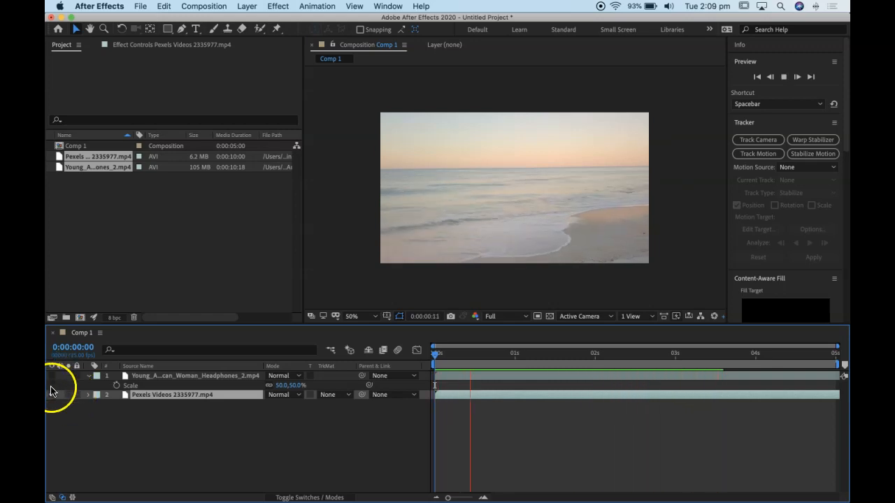
# Show the woman-with-headphones layer again and preview the green-screen footage from the start.
pyautogui.click(52, 376)
pyautogui.moveTo(436, 360); pyautogui.dragTo(391, 356)
pyautogui.press('space')
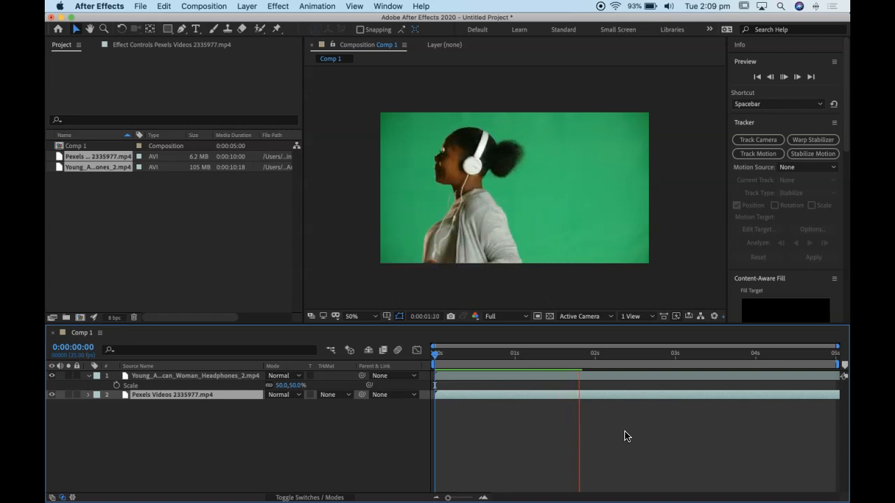
# Set the preview resolution to Quarter and play the composition from the start.
pyautogui.click(509, 316)
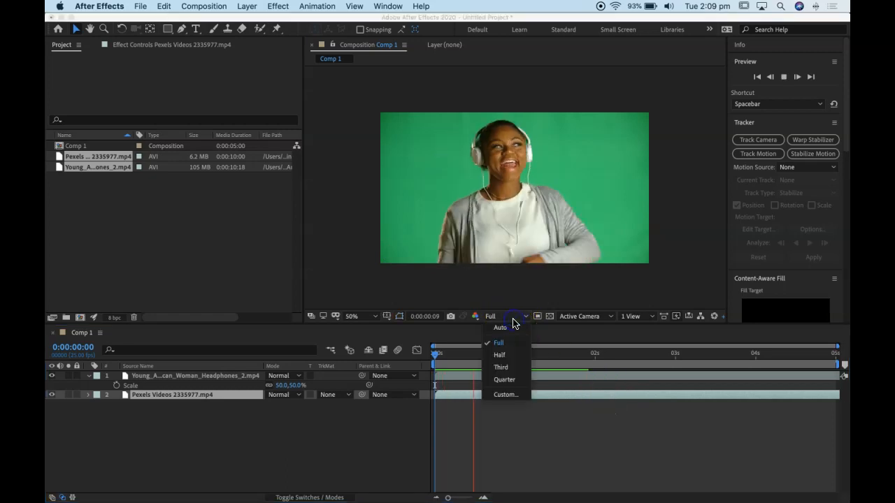
pyautogui.click(507, 378)
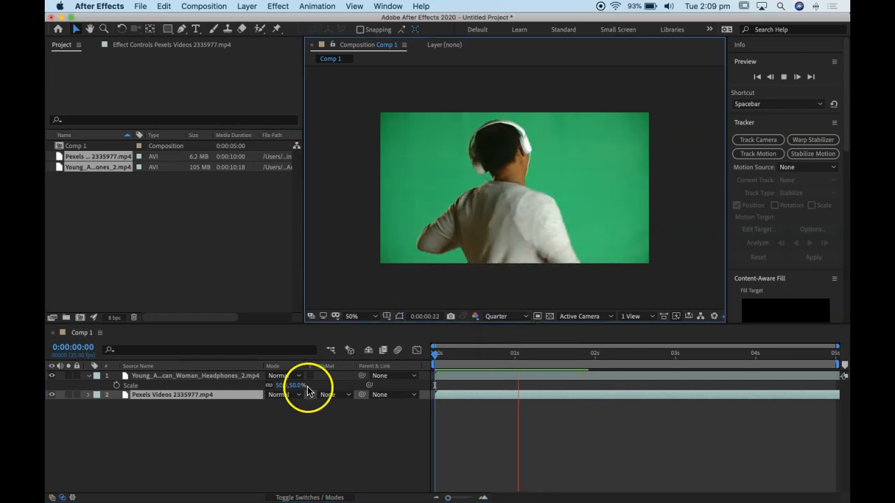
pyautogui.moveTo(472, 358); pyautogui.dragTo(405, 356)
pyautogui.press('space')
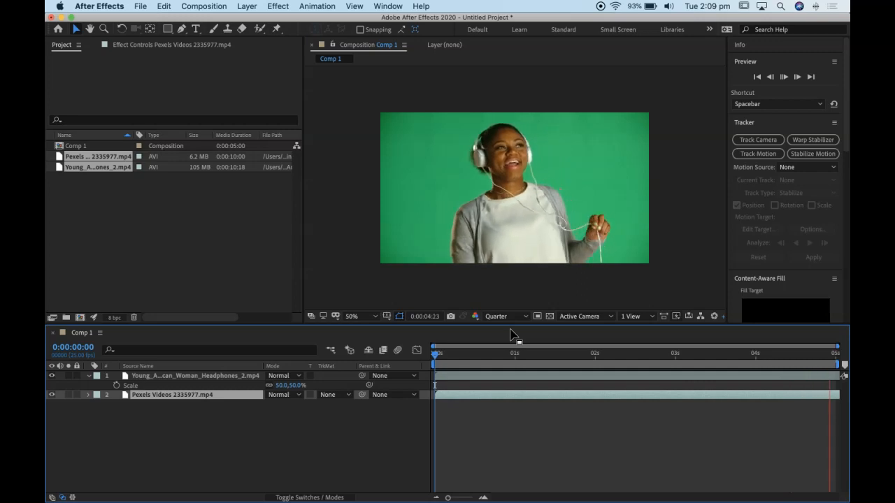
pyautogui.press('space')
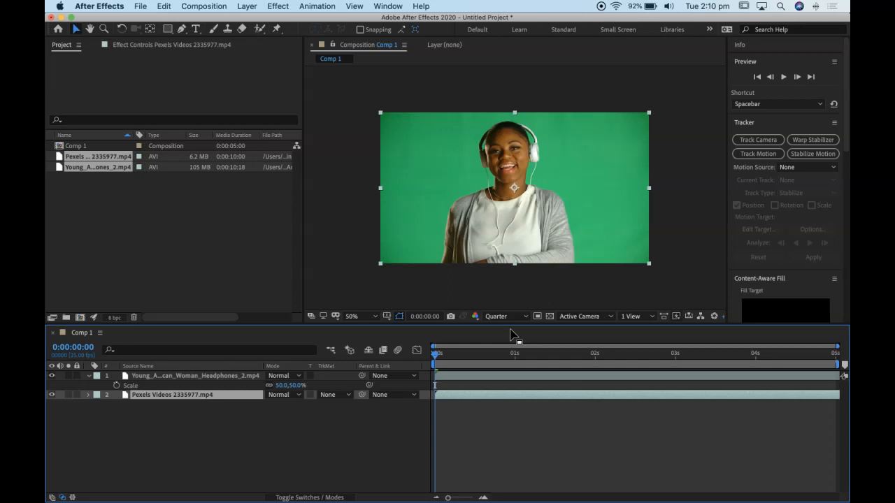
# Apply the Keylight (1.2) keying effect to the woman-with-headphones layer.
pyautogui.click(221, 437)
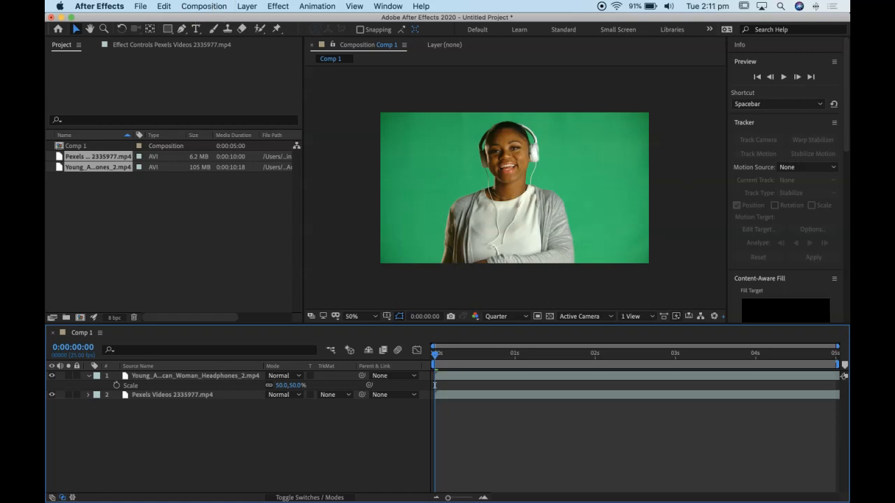
pyautogui.click(277, 6)
pyautogui.click(278, 5)
pyautogui.click(202, 376)
pyautogui.click(277, 6)
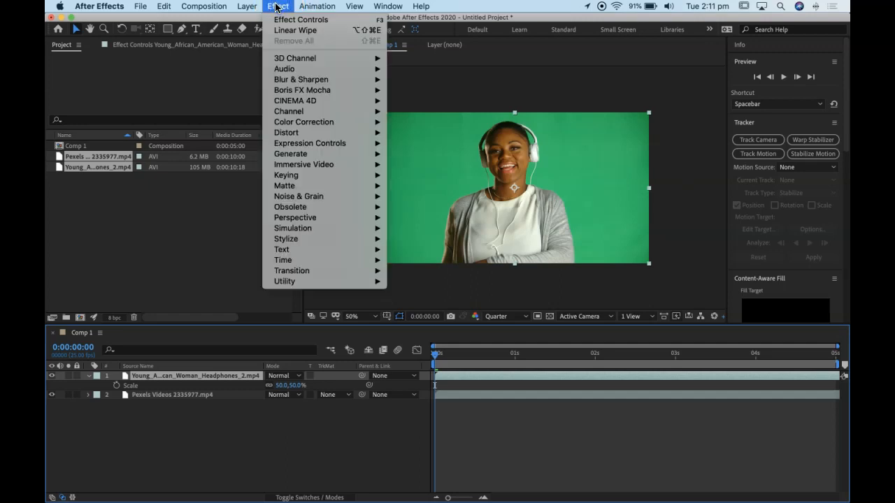
pyautogui.moveTo(286, 177)
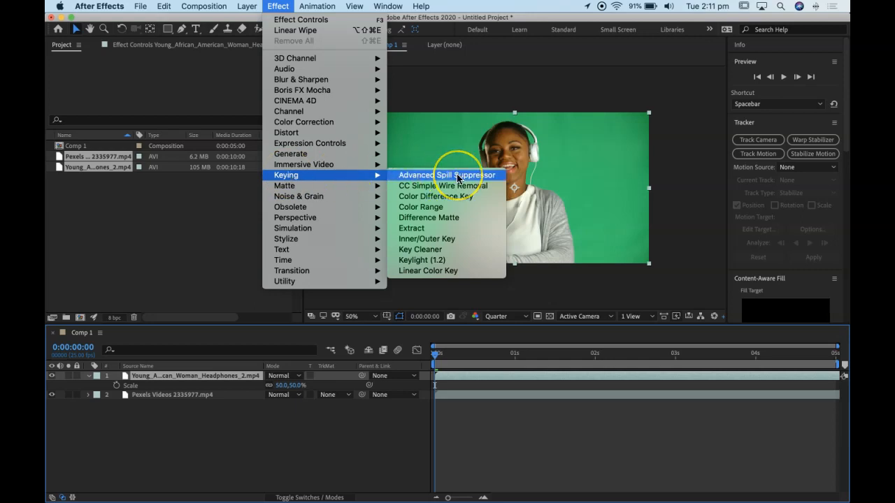
pyautogui.click(420, 261)
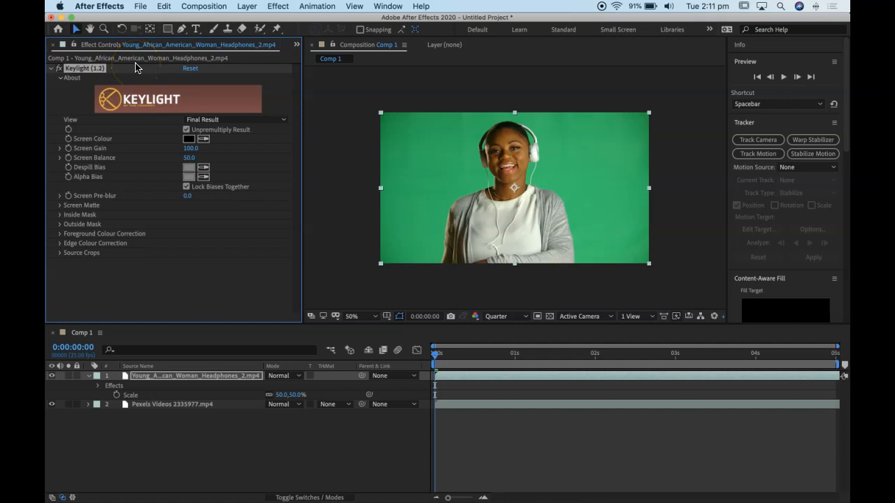
# Hide the beach layer and set Keylight's Screen Colour by sampling the green backdrop just beside the woman's neck.
pyautogui.click(232, 122)
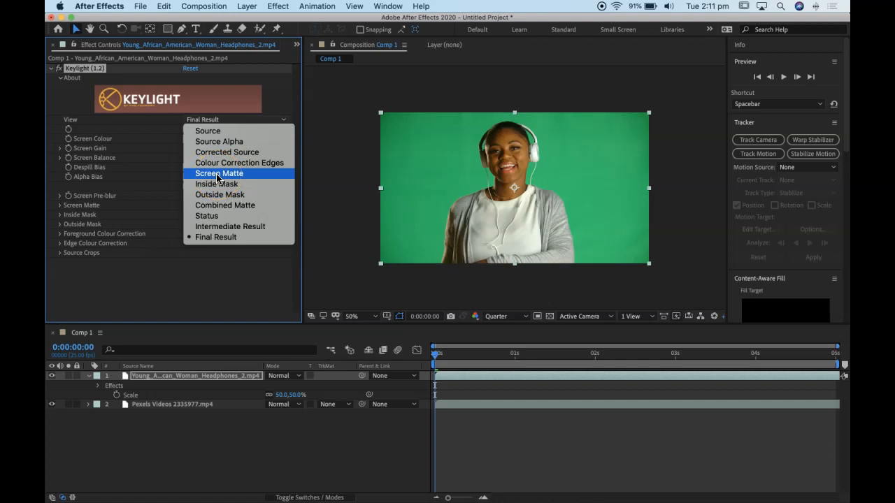
pyautogui.click(277, 96)
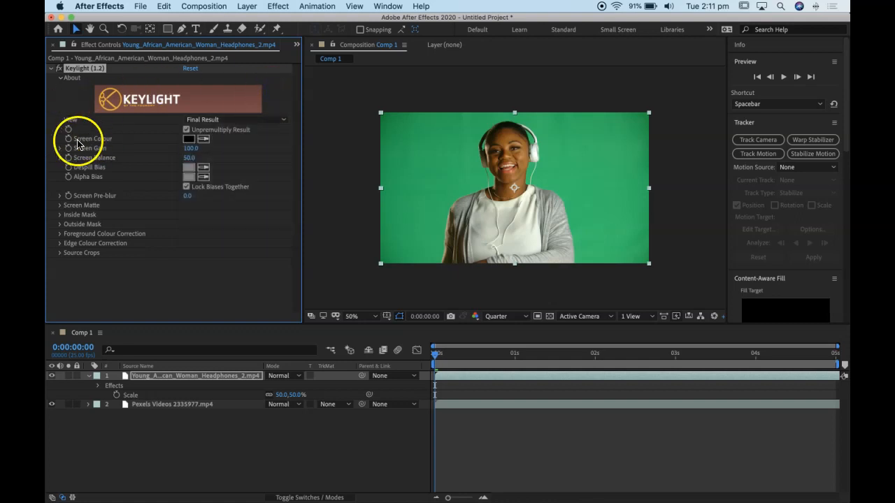
pyautogui.click(204, 141)
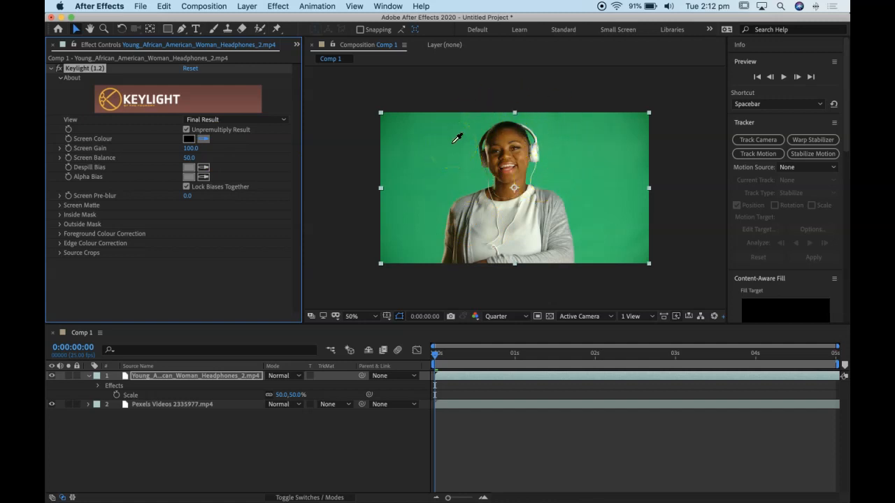
pyautogui.click(51, 405)
pyautogui.click(52, 405)
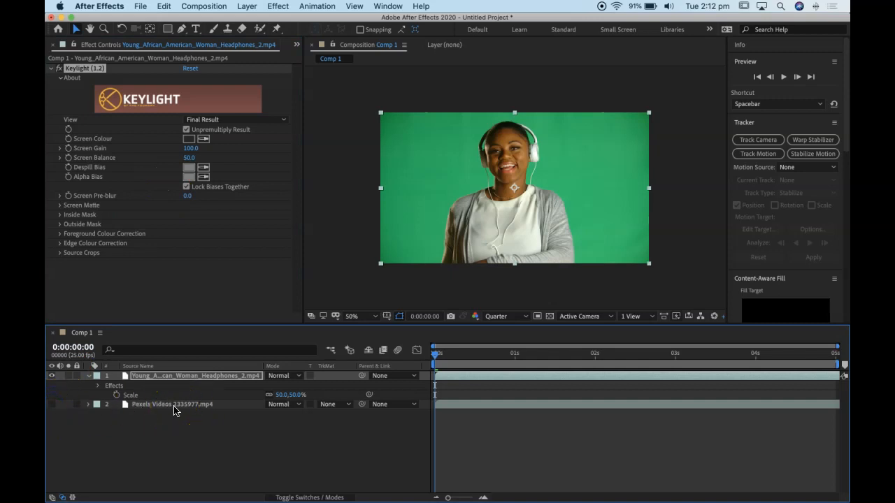
pyautogui.click(204, 140)
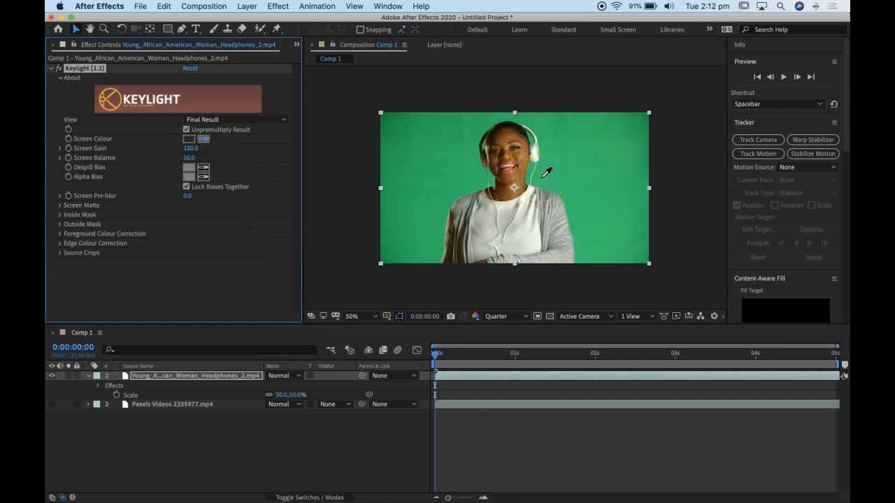
pyautogui.click(543, 177)
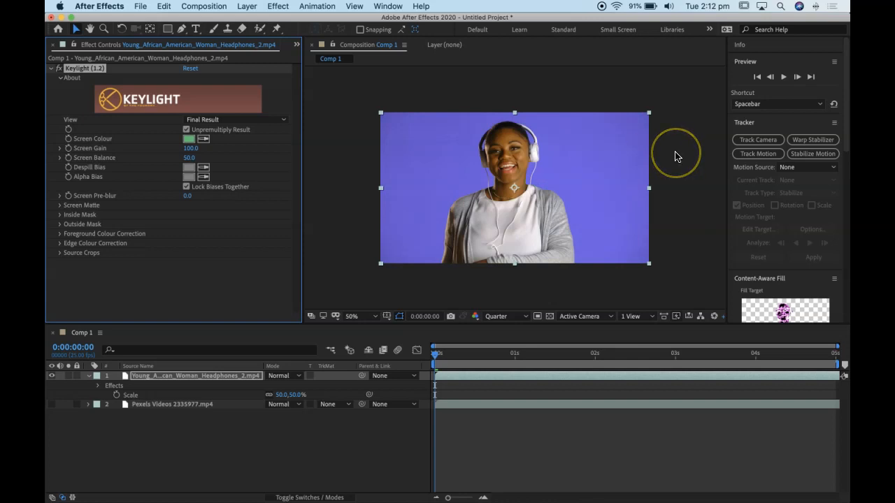
# Turn on the transparency grid and inspect the keyed woman up close at 100%.
pyautogui.press('.')
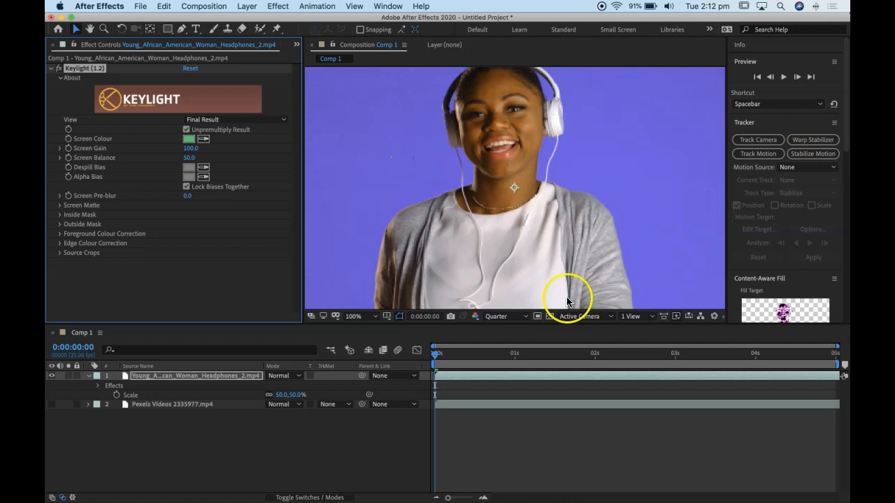
pyautogui.click(550, 317)
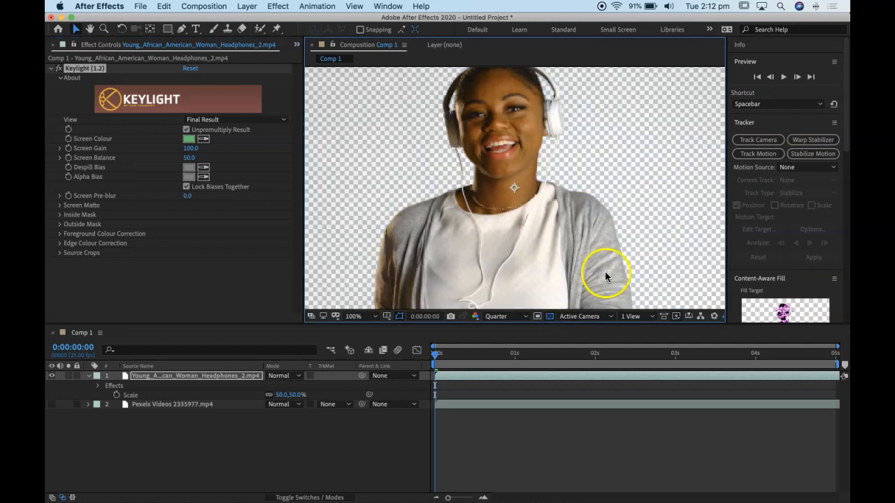
pyautogui.press(',')
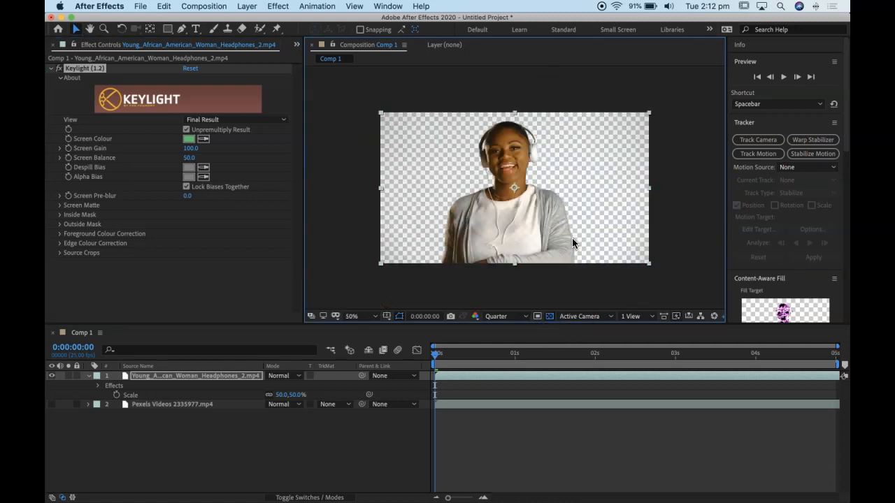
# Show the beach layer again and switch Keylight's View to Source for comparison before setting it to Screen Matte.
pyautogui.click(52, 405)
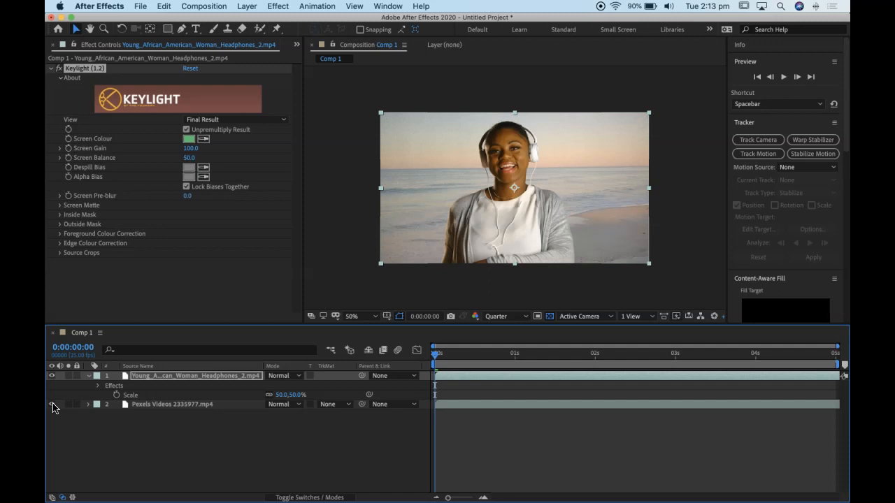
pyautogui.click(250, 121)
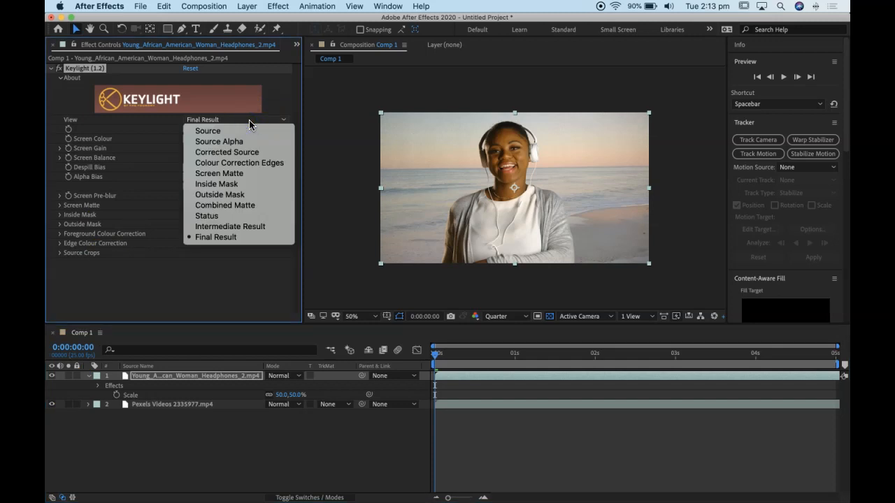
pyautogui.click(211, 132)
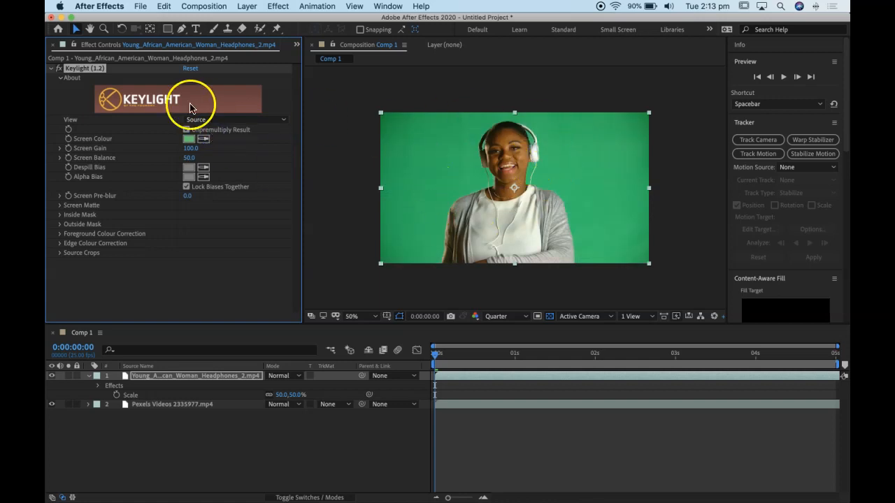
pyautogui.click(211, 123)
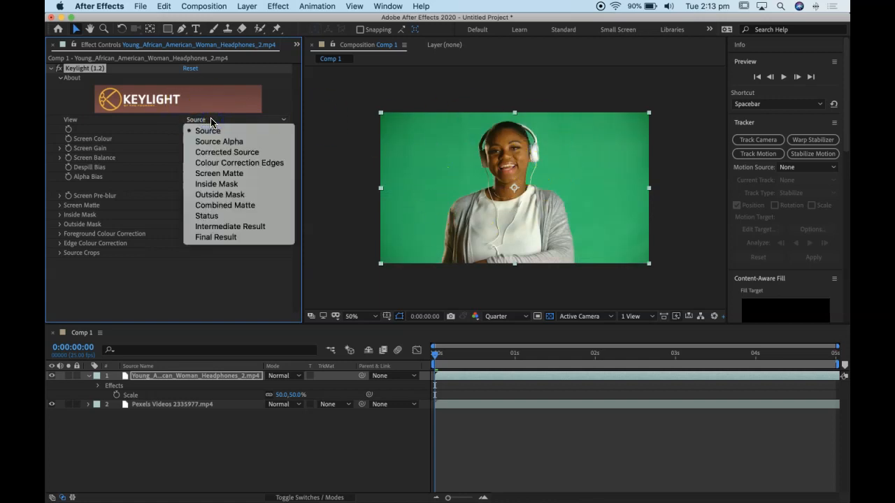
pyautogui.click(208, 178)
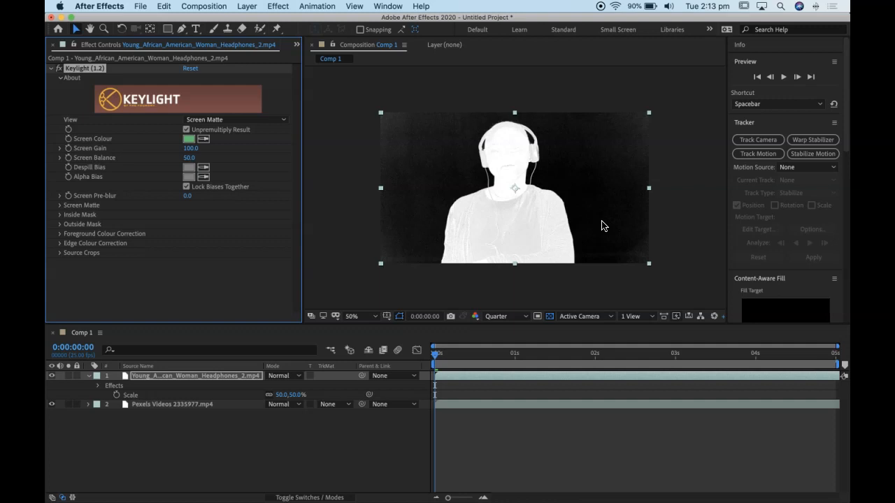
# Examine the screen matte at 100% for grey areas in the backdrop and in the woman's head, shoulders and torso.
pyautogui.scroll(1, 602, 221)
pyautogui.press('h')
pyautogui.moveTo(408, 178); pyautogui.dragTo(503, 188)
pyautogui.moveTo(669, 172); pyautogui.dragTo(509, 172)
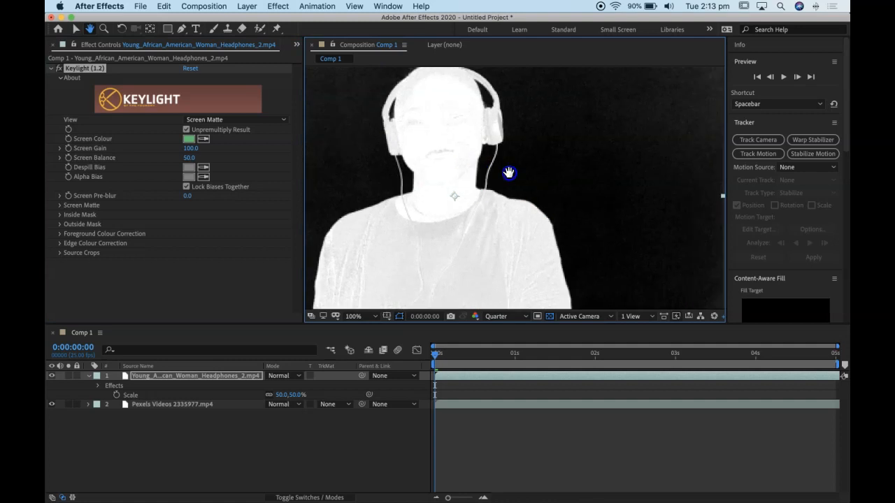
pyautogui.moveTo(576, 205); pyautogui.dragTo(634, 120)
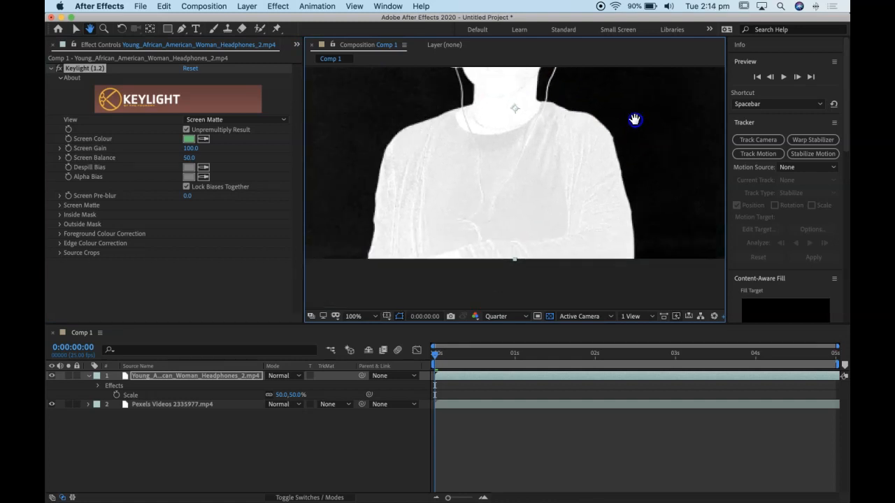
pyautogui.moveTo(550, 128); pyautogui.dragTo(572, 193)
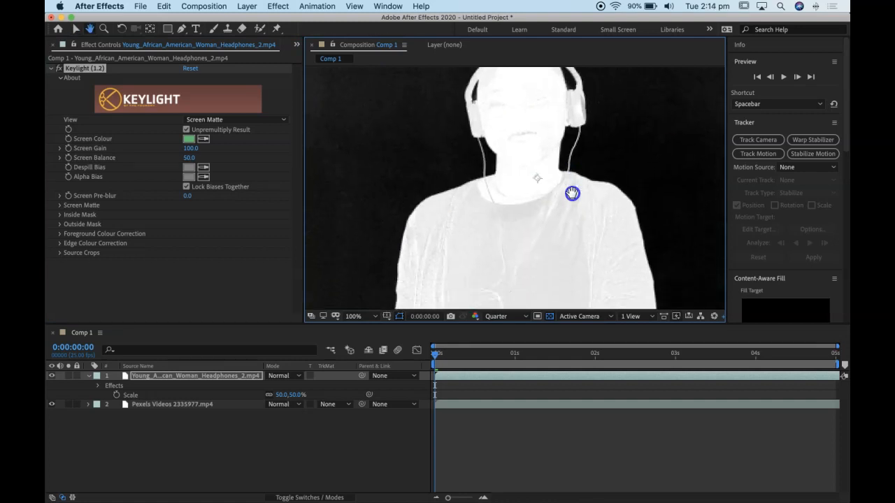
# Compare the composite in Keylight's Final Result view with the Screen Matte view.
pyautogui.click(256, 120)
pyautogui.click(219, 238)
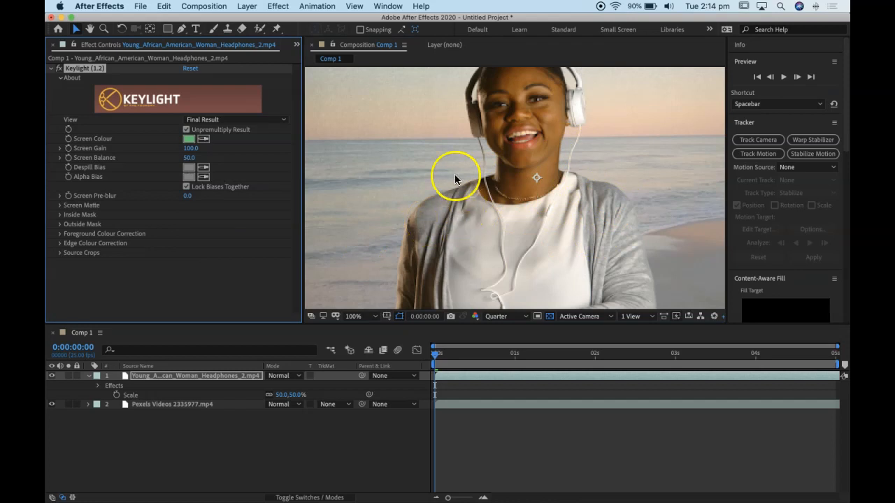
pyautogui.click(252, 118)
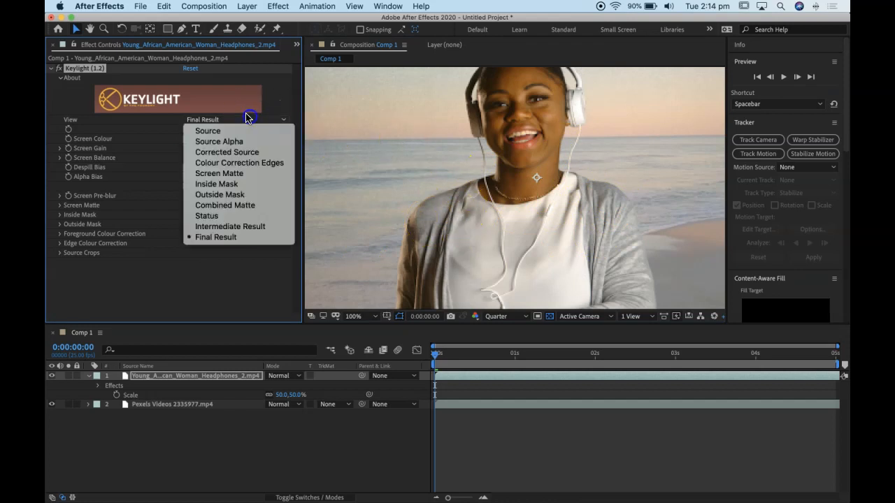
pyautogui.click(243, 173)
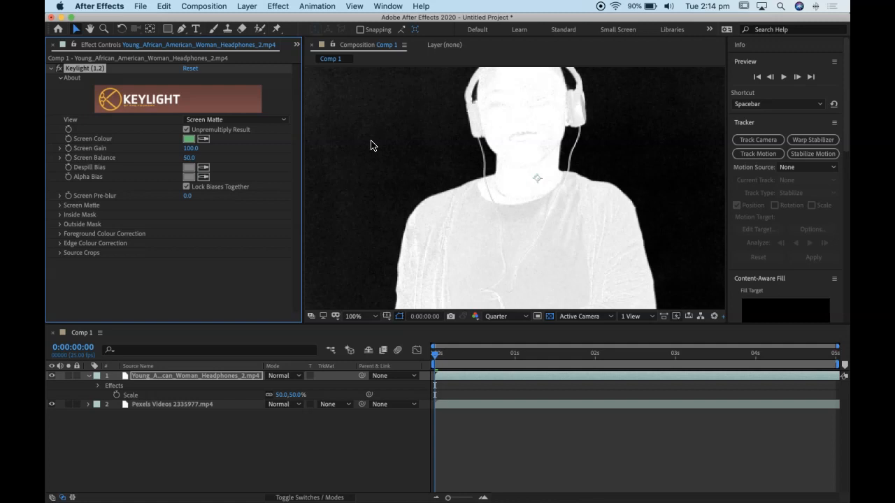
pyautogui.click(329, 164)
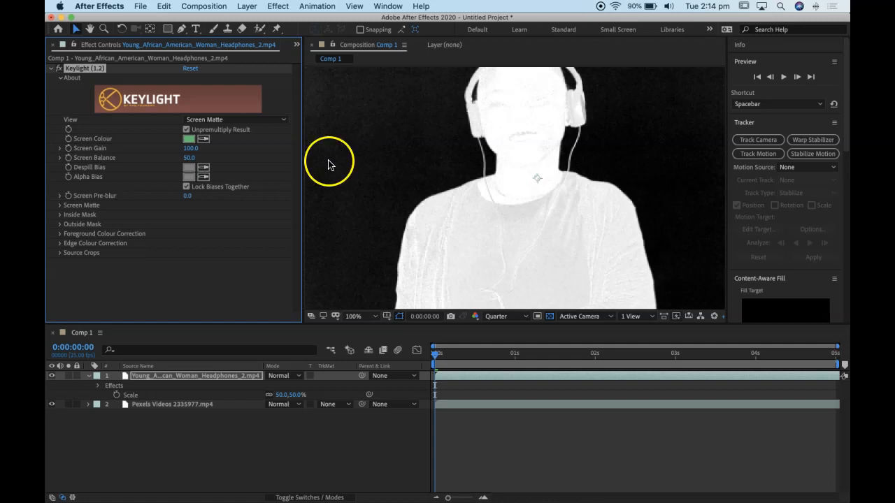
# Set Clip Black to 15 in Keylight's Screen Matte settings to clean up the backdrop.
pyautogui.click(59, 205)
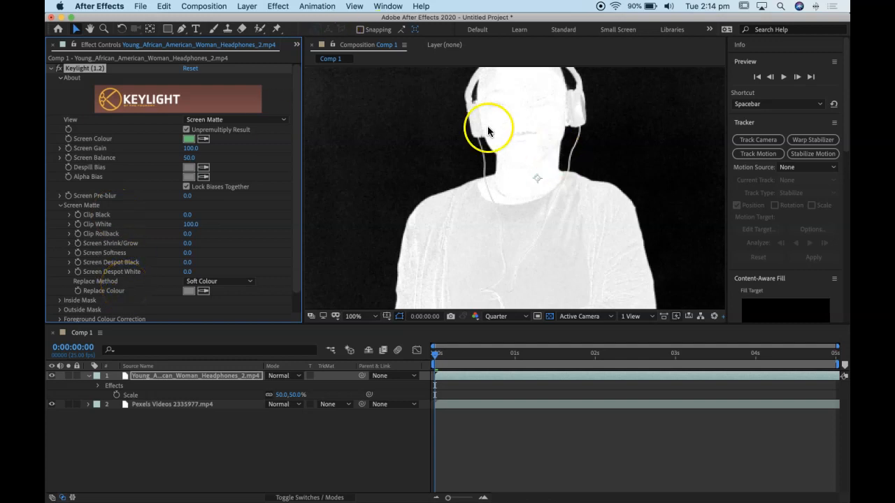
pyautogui.moveTo(441, 324); pyautogui.dragTo(434, 388)
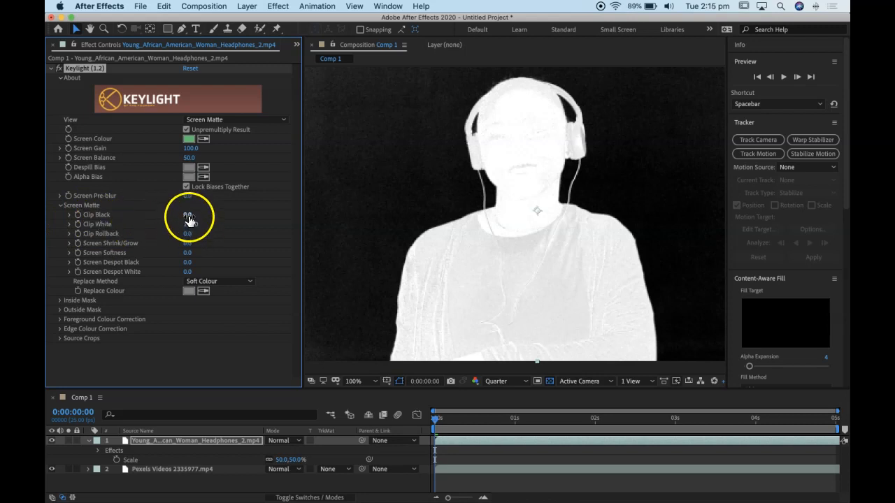
pyautogui.moveTo(188, 215); pyautogui.dragTo(155, 215)
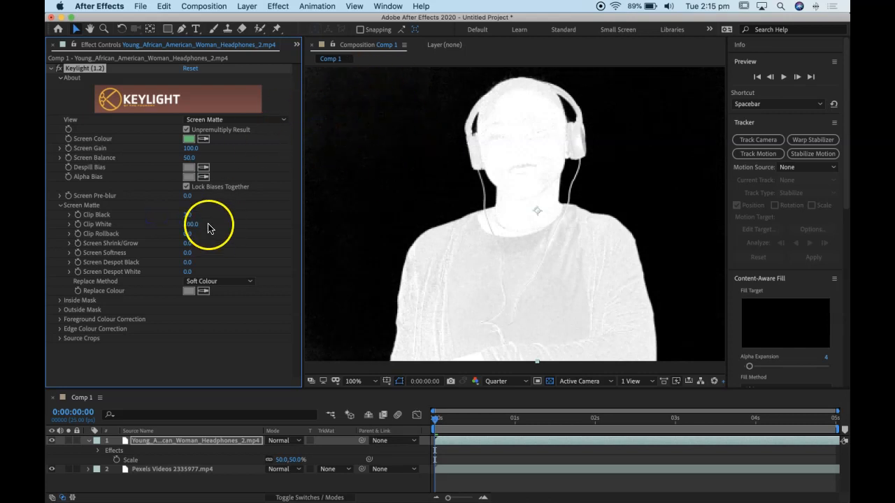
pyautogui.click(187, 215)
pyautogui.moveTo(187, 215); pyautogui.dragTo(188, 217)
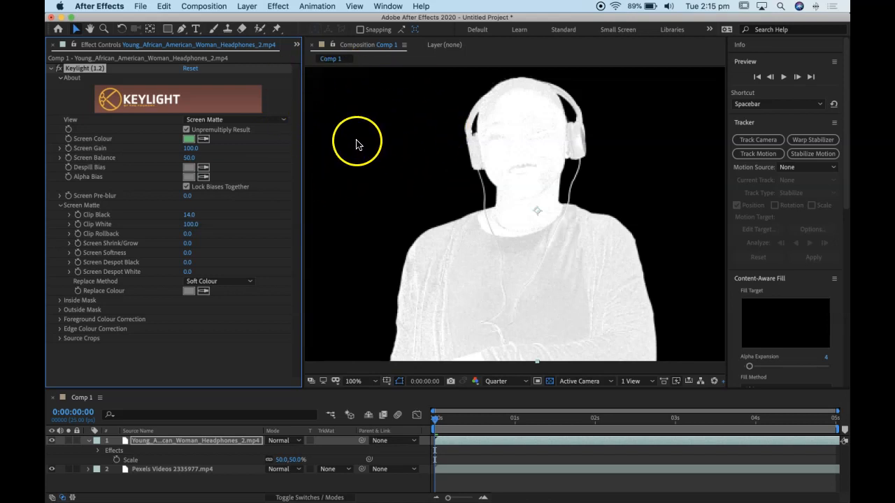
pyautogui.click(188, 214)
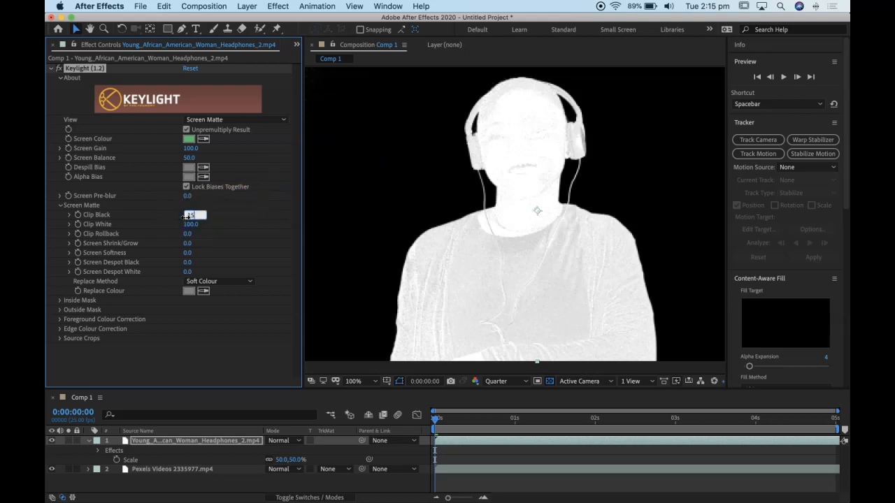
pyautogui.write('15')
pyautogui.press('Return')
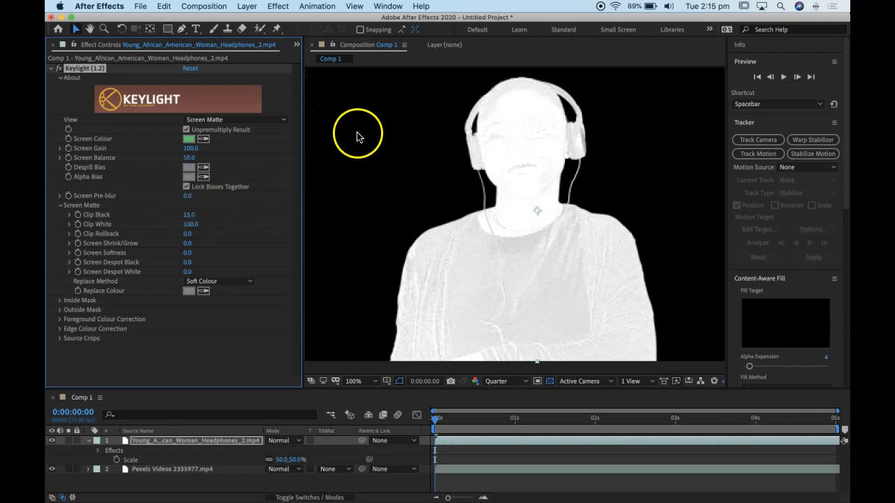
# Lower Keylight's Clip White to 75 to make the woman's silhouette solid white.
pyautogui.click(190, 224)
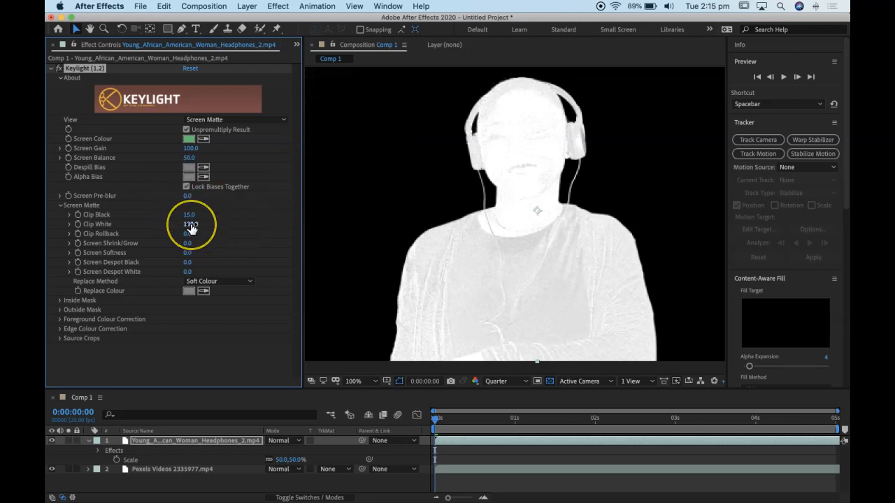
pyautogui.click(499, 249)
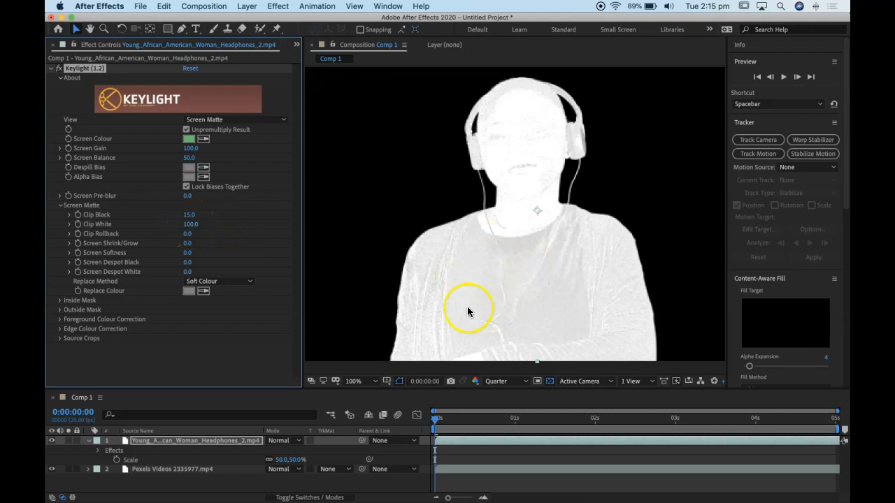
pyautogui.click(190, 225)
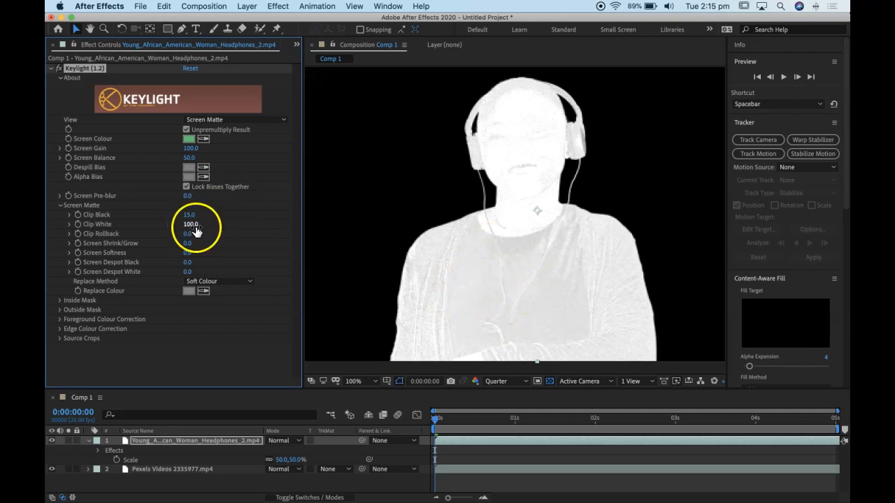
pyautogui.moveTo(193, 228); pyautogui.dragTo(187, 225)
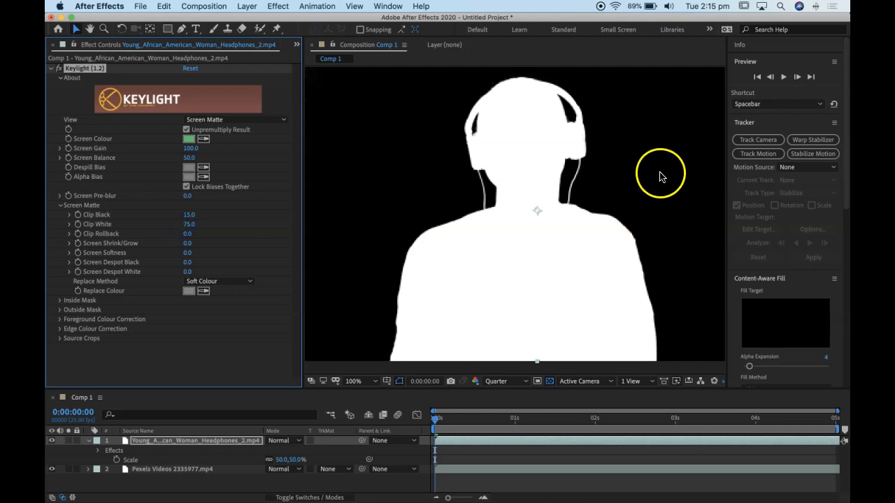
# Check the clipped matte around the woman's outline and switch Keylight's View to Final Result.
pyautogui.scroll(1, 599, 235)
pyautogui.press('space')
pyautogui.moveTo(526, 283); pyautogui.dragTo(599, 190)
pyautogui.scroll(-1, 601, 189)
pyautogui.click(665, 202)
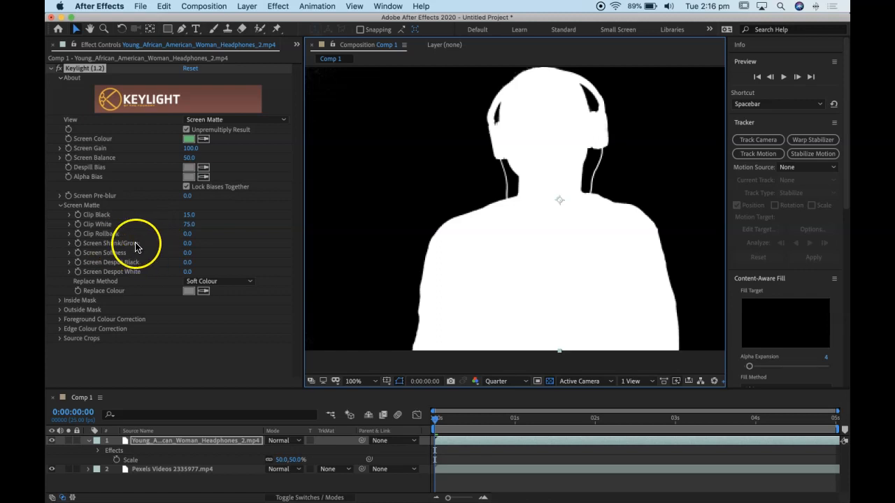
pyautogui.click(226, 121)
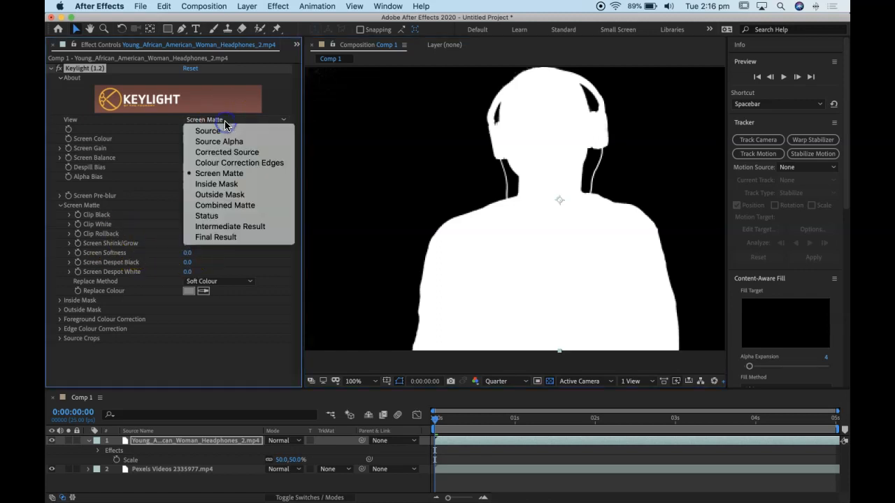
pyautogui.click(213, 238)
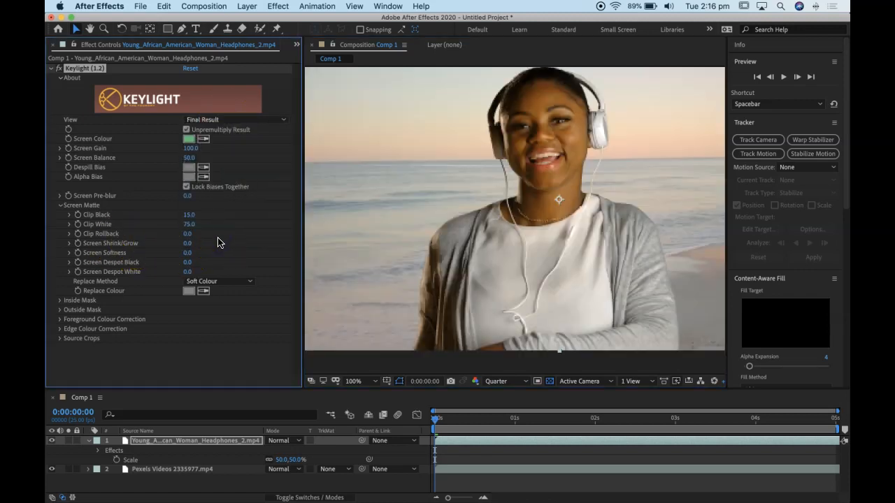
# Hide the beach layer and turn off the transparency grid to view the keyed woman over the plain composition background.
pyautogui.click(50, 473)
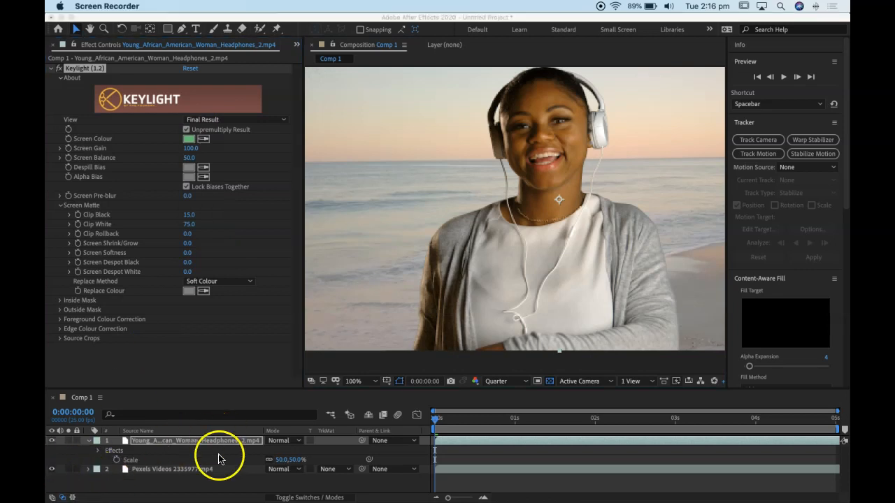
pyautogui.moveTo(301, 16); pyautogui.dragTo(367, 15)
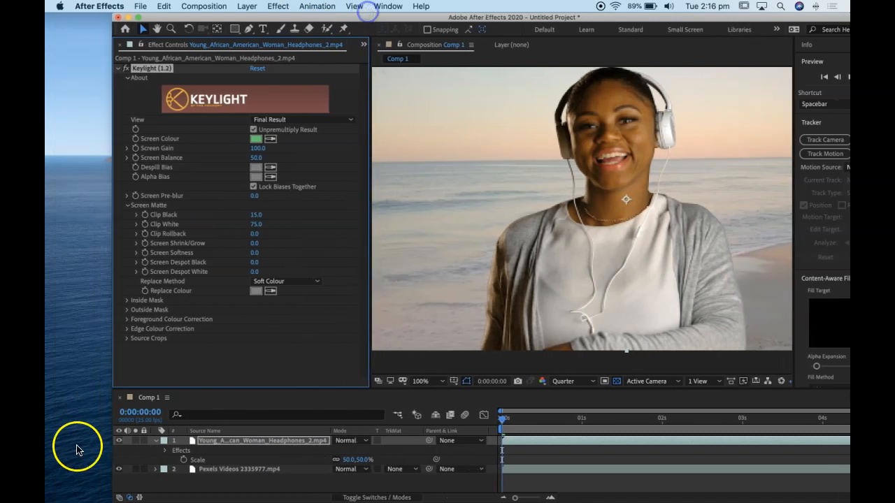
pyautogui.click(119, 472)
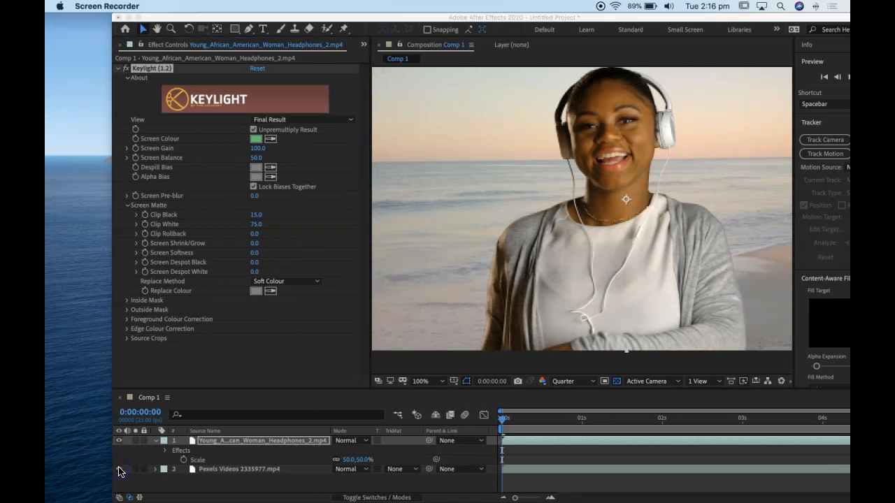
pyautogui.click(449, 19)
pyautogui.moveTo(448, 19); pyautogui.dragTo(553, 19)
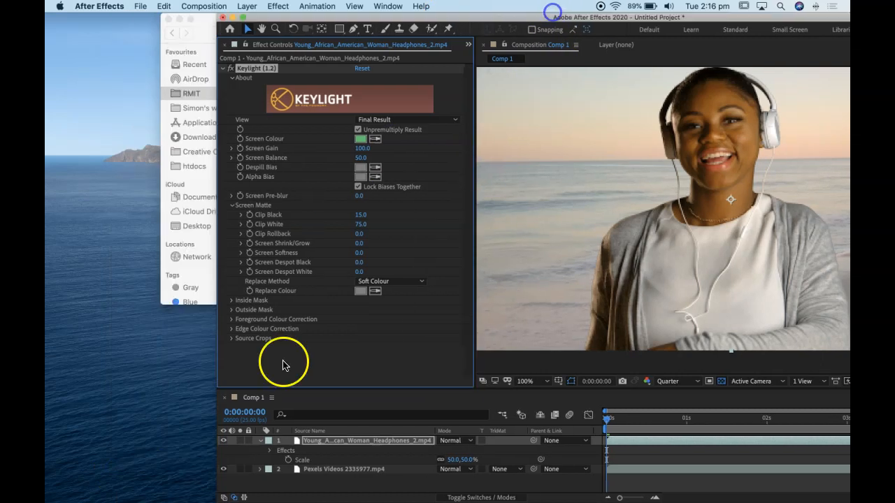
pyautogui.click(223, 470)
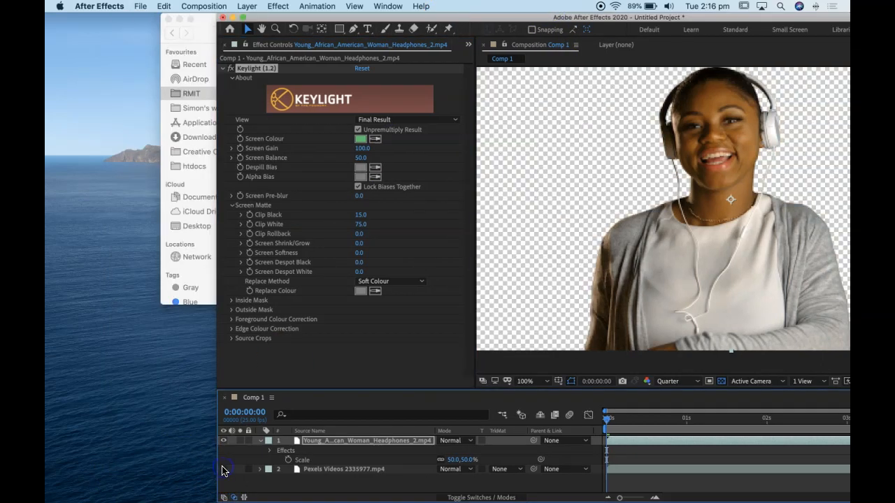
pyautogui.doubleClick(781, 20)
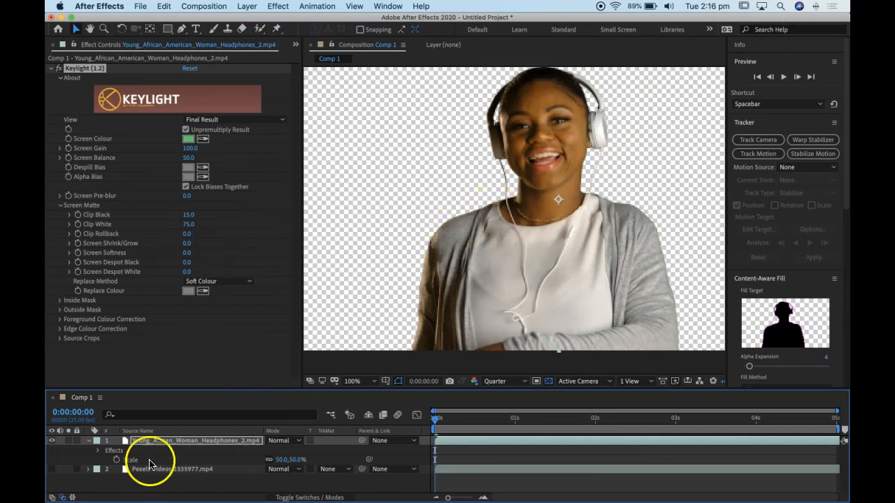
pyautogui.click(549, 383)
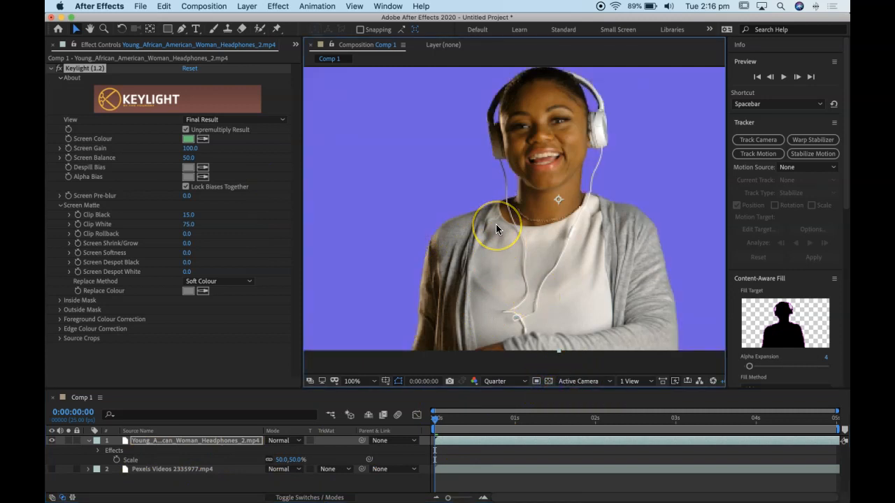
# Set Keylight's Screen Shrink/Grow to -2 and scrub to 0:00:01:09 to check the matte edges.
pyautogui.click(187, 246)
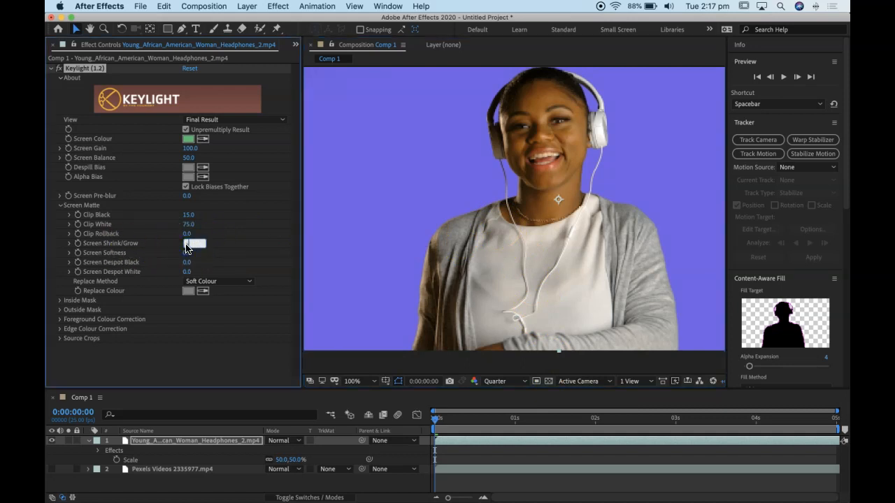
pyautogui.press('Return')
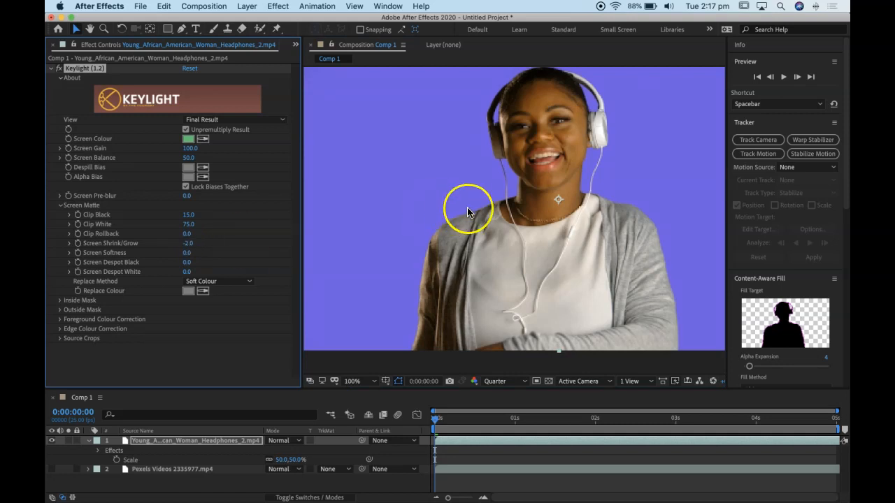
pyautogui.moveTo(462, 426); pyautogui.dragTo(545, 417)
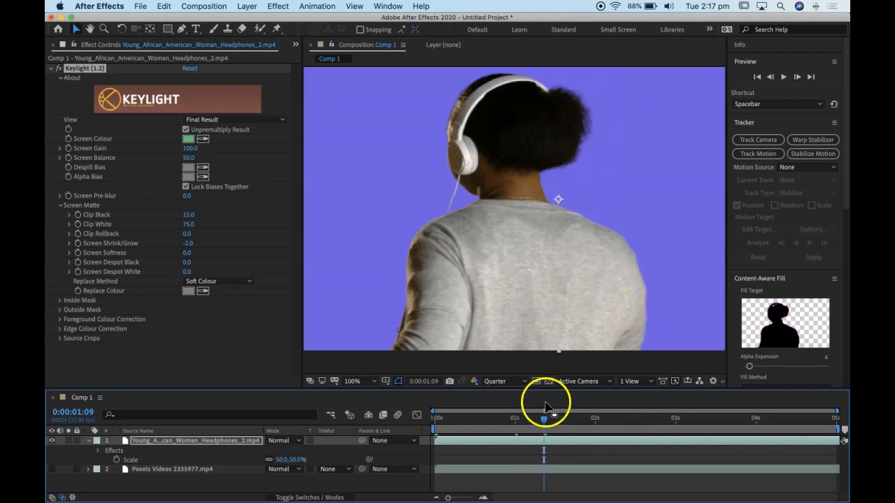
# Move to 0:00:01:13 and set Keylight's Screen Softness to 3 in the Screen Matte settings.
pyautogui.moveTo(544, 418); pyautogui.dragTo(558, 420)
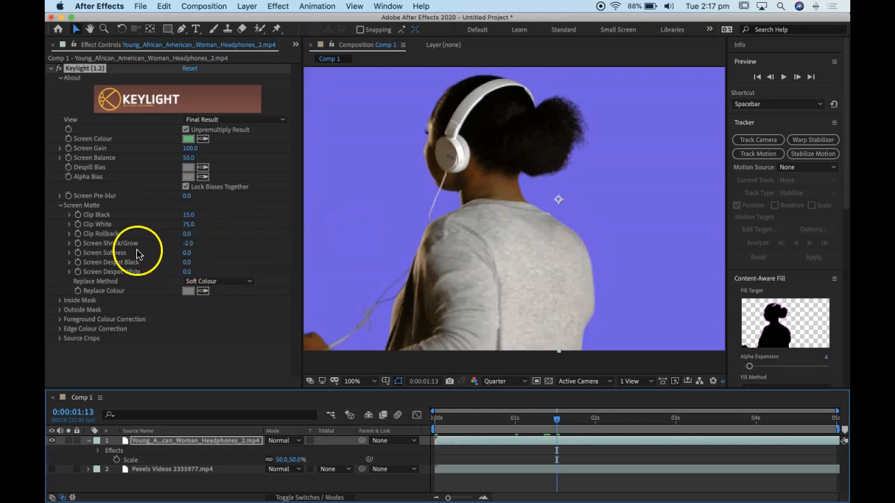
pyautogui.moveTo(188, 257); pyautogui.dragTo(309, 253)
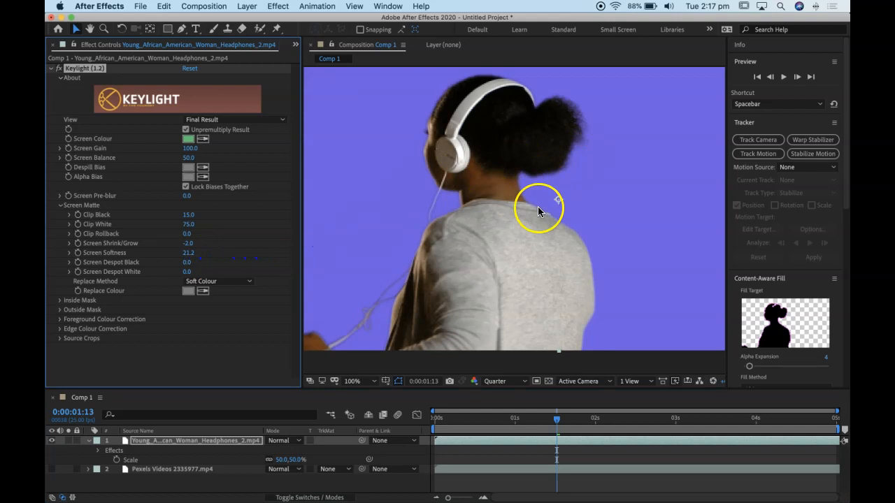
pyautogui.click(190, 253)
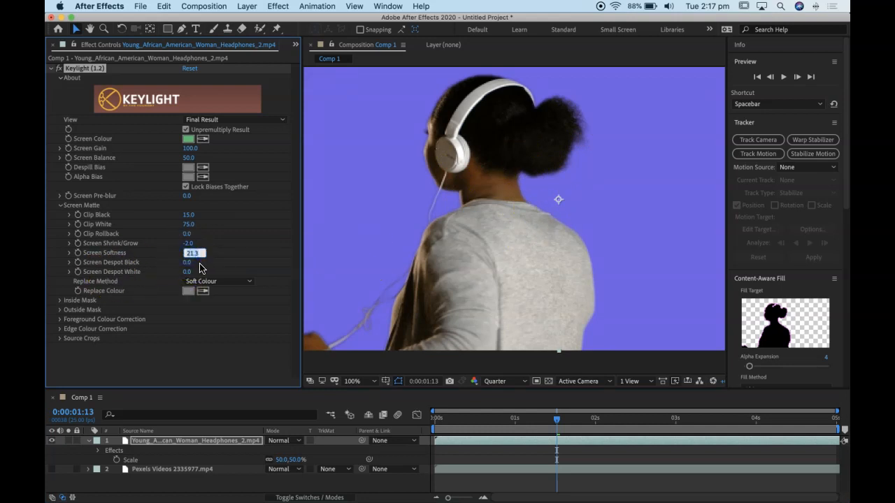
pyautogui.write('3')
pyautogui.press('Return')
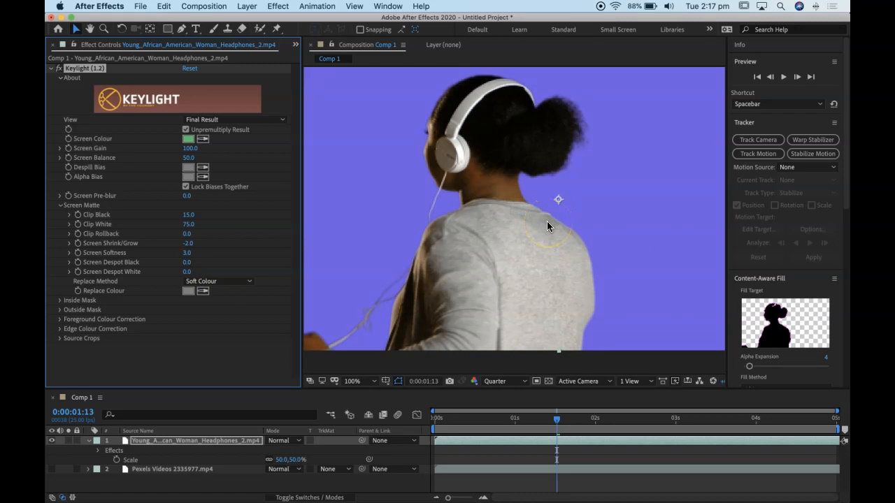
pyautogui.click(60, 205)
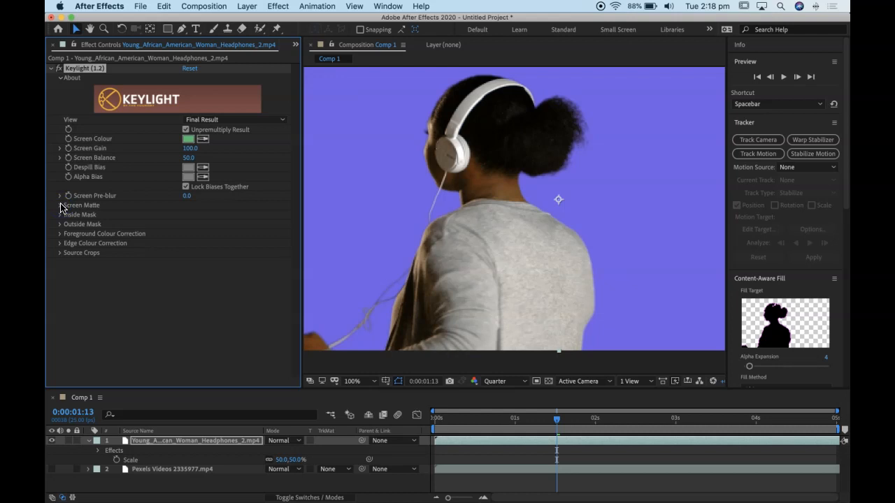
# Turn the beach layer's visibility back on behind the keyed woman and narrow the effect settings area.
pyautogui.moveTo(213, 18); pyautogui.dragTo(352, 9)
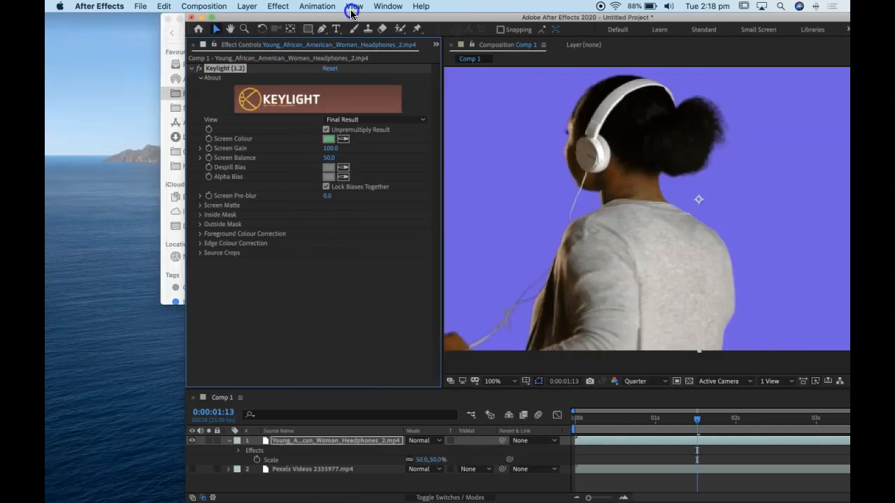
pyautogui.click(191, 469)
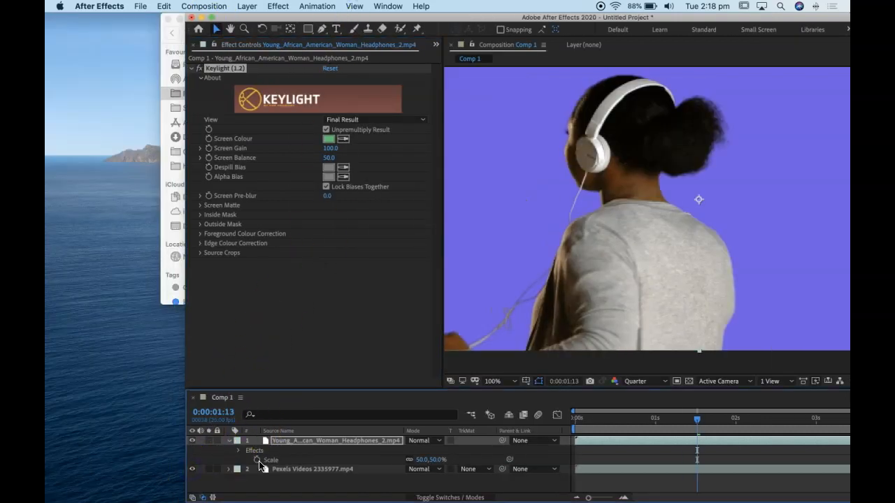
pyautogui.moveTo(744, 18); pyautogui.dragTo(588, 13)
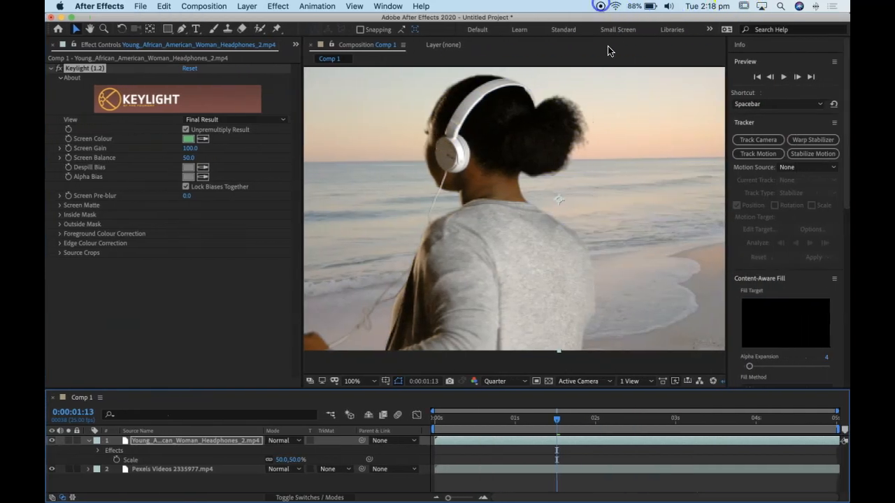
pyautogui.scroll(-1, 677, 188)
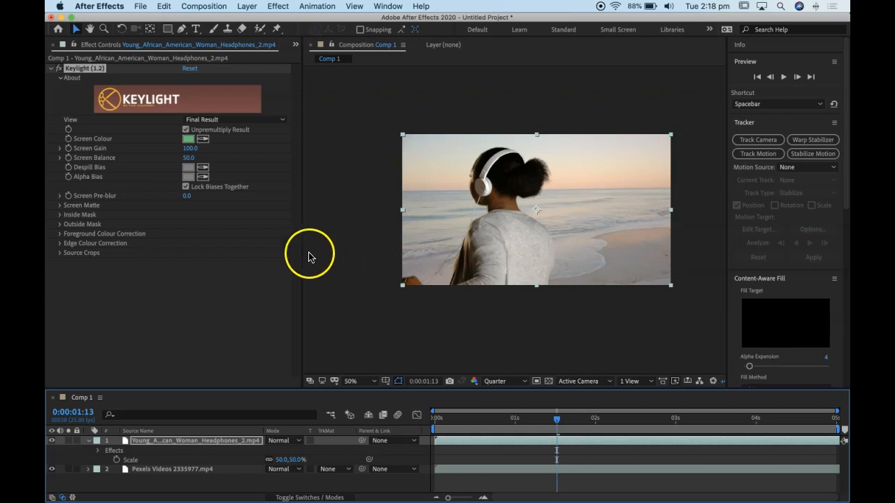
pyautogui.moveTo(300, 252); pyautogui.dragTo(249, 251)
# Scrub through the first second, ending at 0:00:00:09, to examine how the keyed woman blends with the beach.
pyautogui.moveTo(557, 420); pyautogui.dragTo(481, 421)
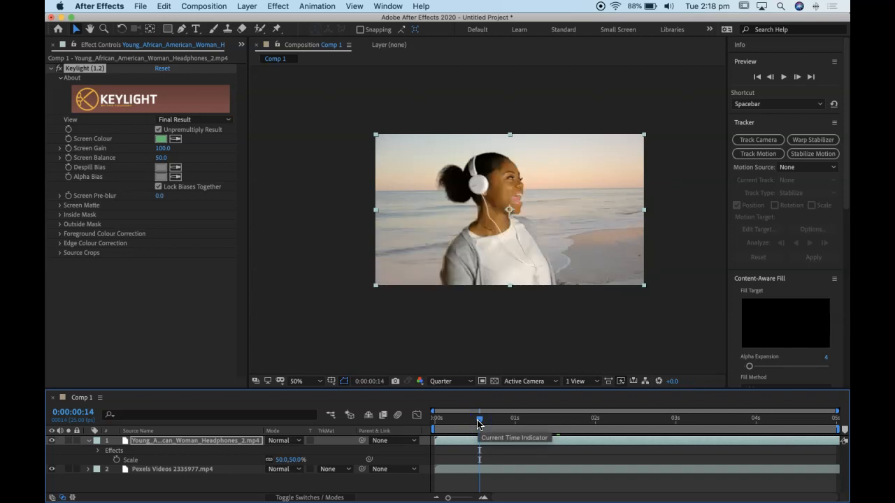
pyautogui.moveTo(479, 422); pyautogui.dragTo(487, 423)
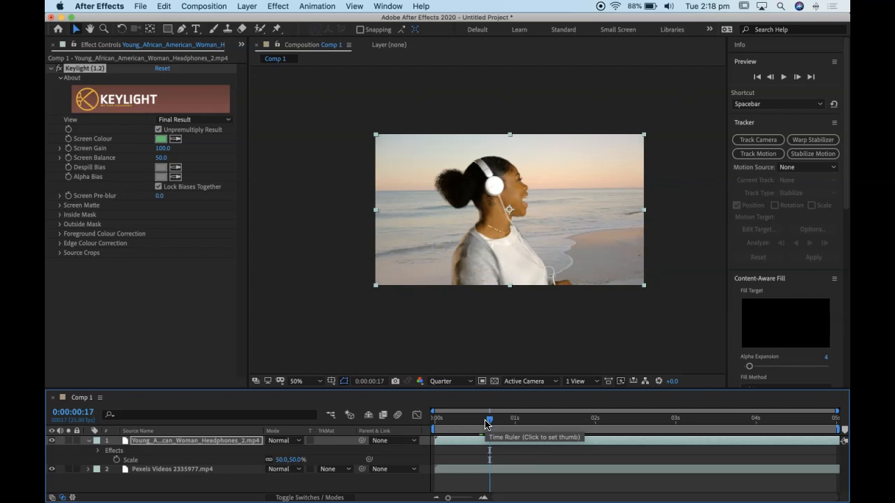
pyautogui.moveTo(487, 423); pyautogui.dragTo(461, 420)
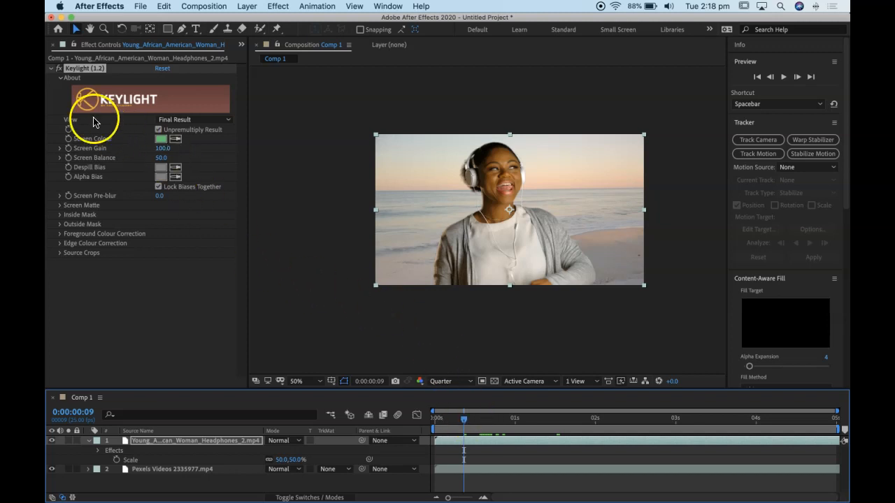
pyautogui.click(51, 68)
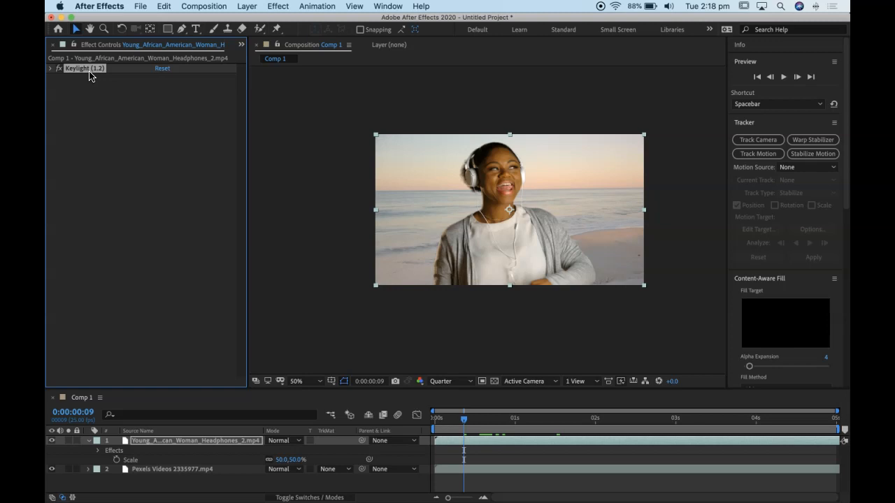
pyautogui.click(51, 69)
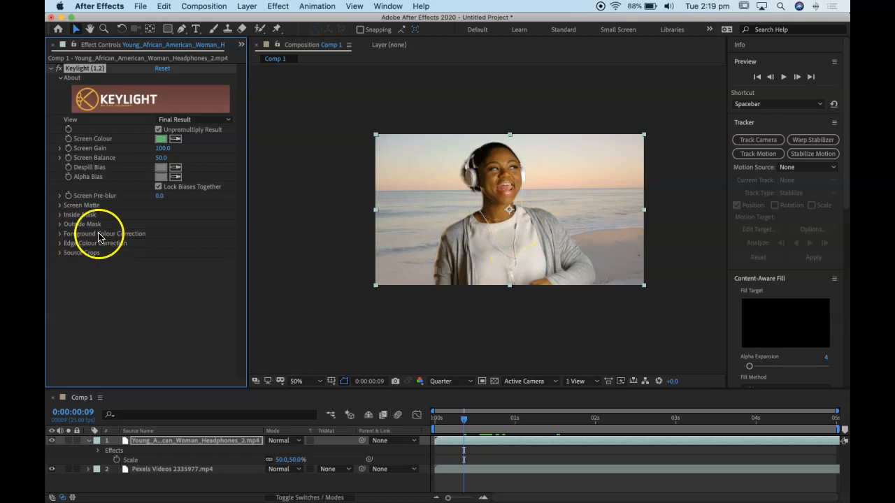
# Go to 0:00:00:05 and enable Keylight's Foreground Colour Correction.
pyautogui.click(59, 233)
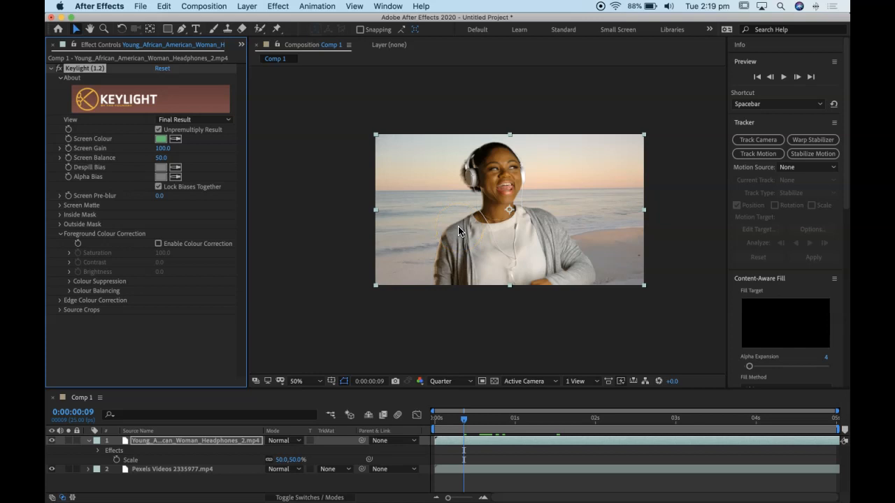
pyautogui.moveTo(485, 422); pyautogui.dragTo(451, 421)
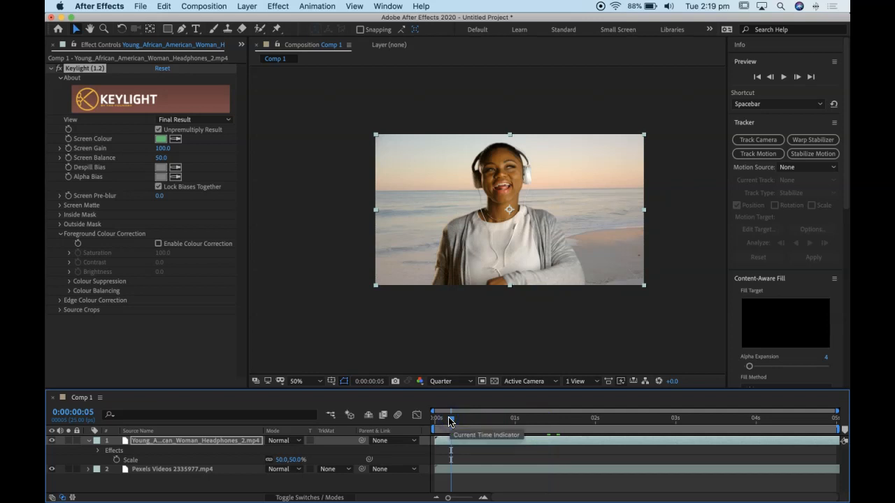
pyautogui.click(158, 244)
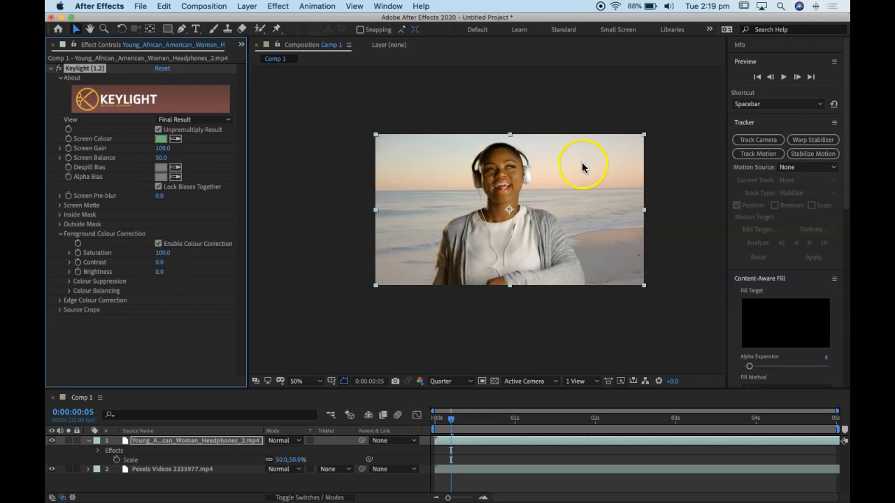
# Lower the Foreground Colour Correction Saturation to 70, judging the woman's colours against the beach at 100% zoom.
pyautogui.moveTo(161, 253); pyautogui.dragTo(147, 255)
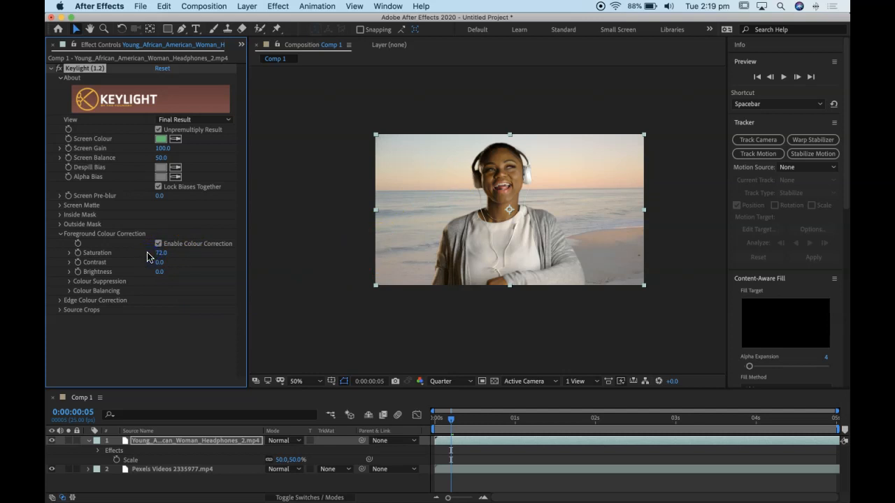
pyautogui.press('.')
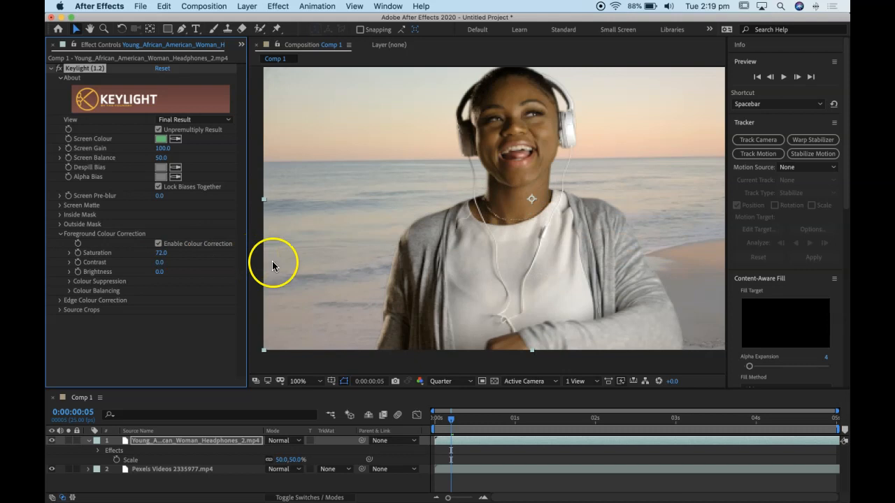
pyautogui.click(162, 258)
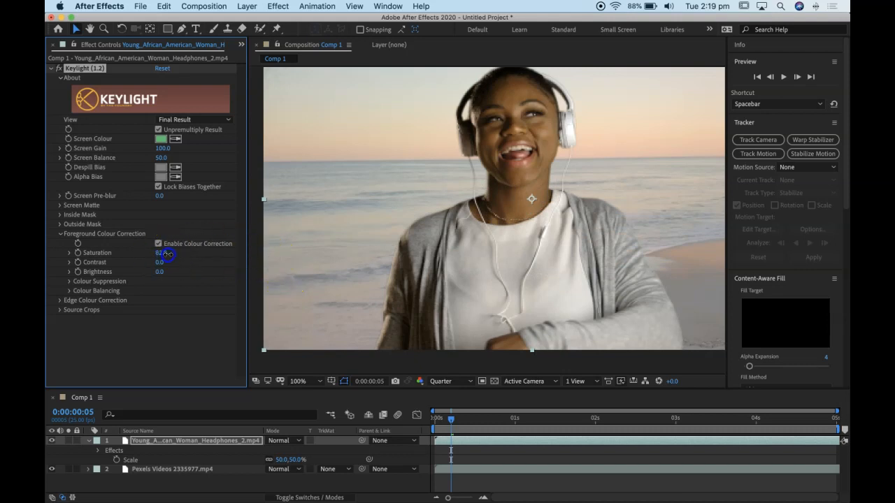
pyautogui.write('76')
pyautogui.click(224, 263)
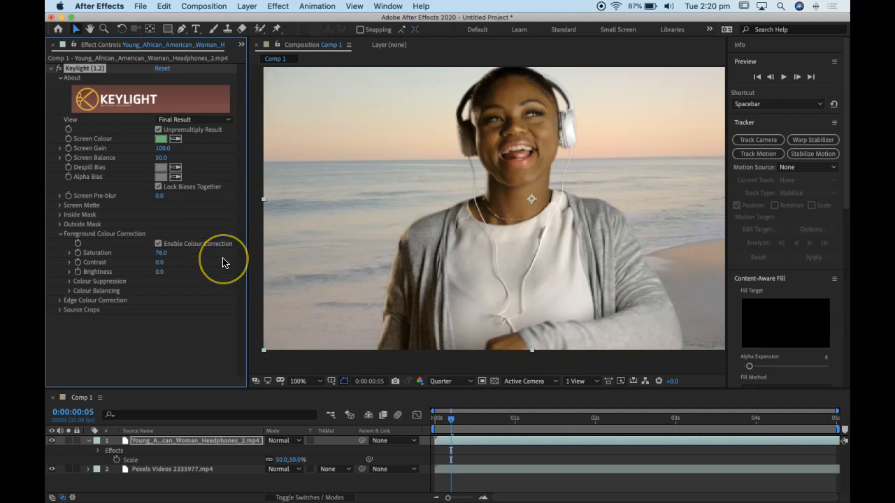
pyautogui.click(161, 252)
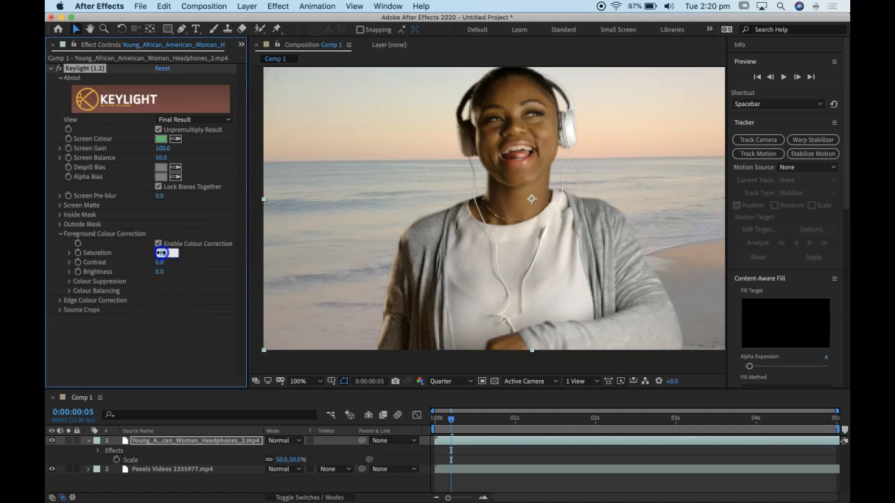
pyautogui.press('Return')
# Set the Foreground Colour Correction Contrast to 10 and Brightness to 6.
pyautogui.click(161, 263)
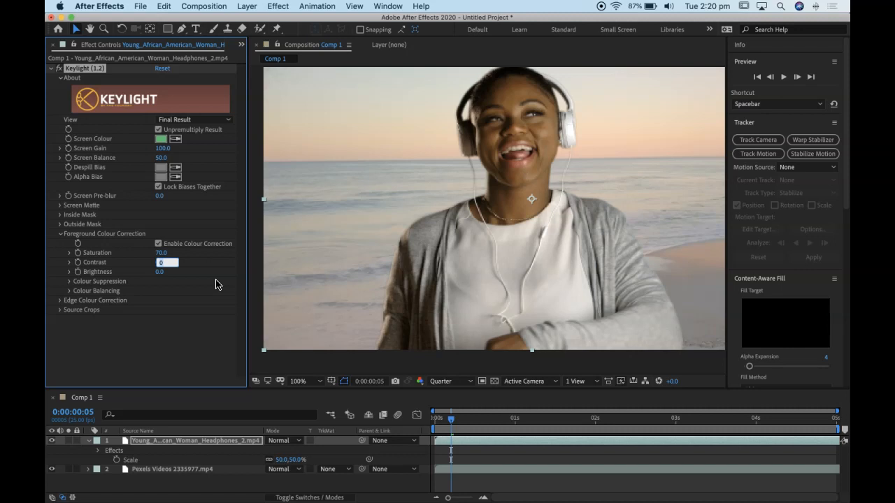
pyautogui.write('10')
pyautogui.click(202, 276)
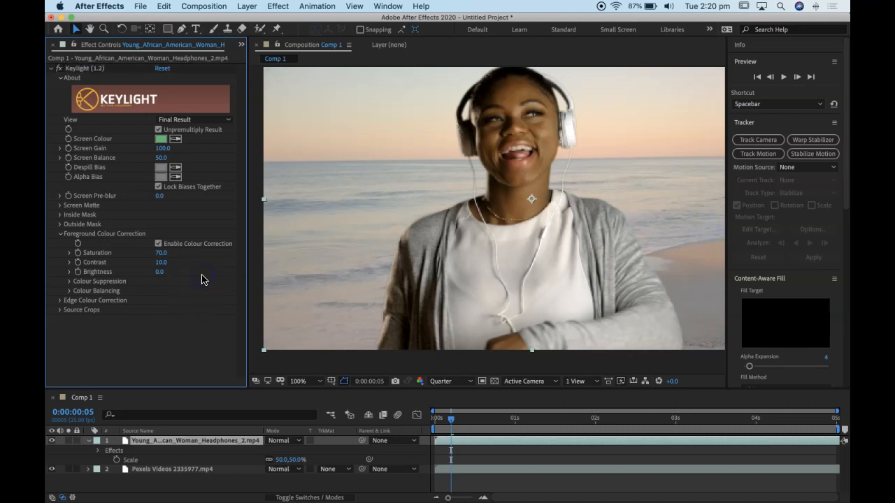
pyautogui.click(158, 272)
pyautogui.write('10')
pyautogui.press('Return')
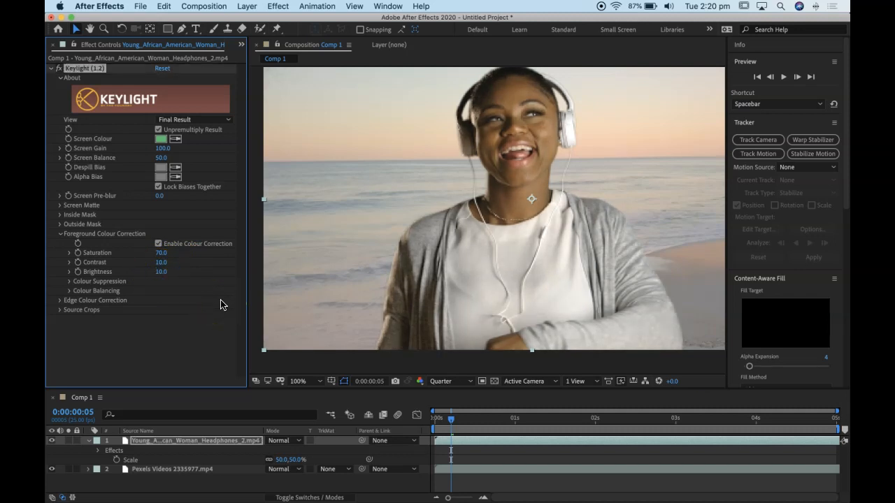
pyautogui.click(161, 272)
pyautogui.write('6')
pyautogui.click(195, 329)
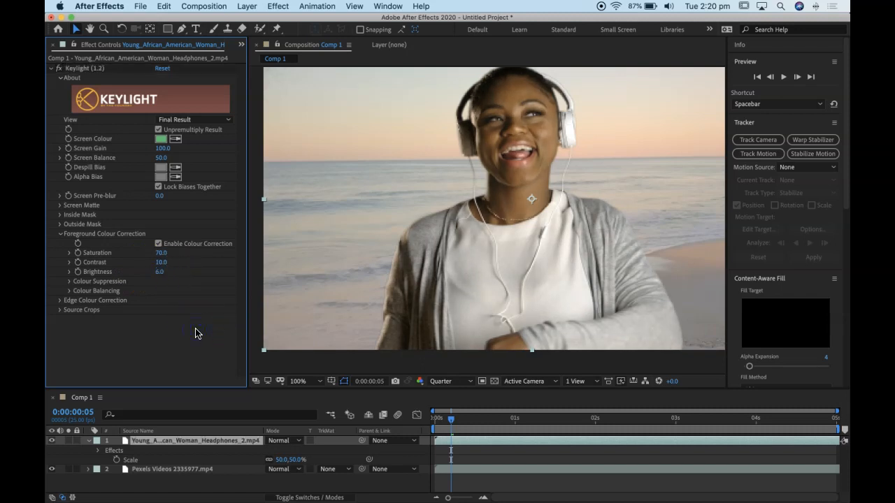
# Scrub through the composite up to 0:00:01:17 to check the woman's colour correction against the beach.
pyautogui.press(',')
pyautogui.click(469, 421)
pyautogui.moveTo(469, 423); pyautogui.dragTo(482, 421)
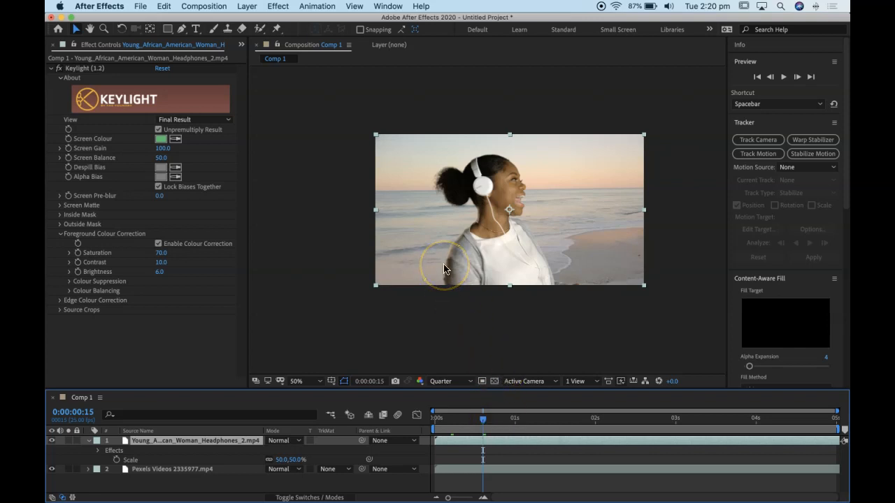
pyautogui.click(457, 420)
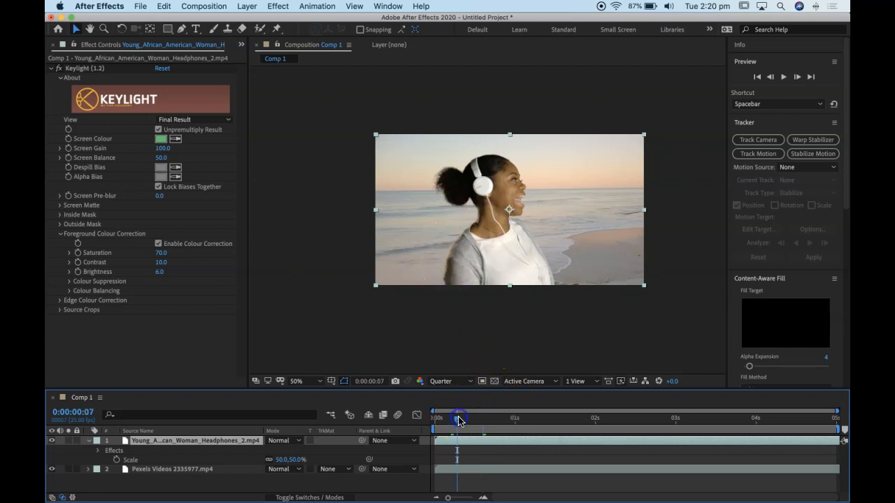
pyautogui.click(470, 420)
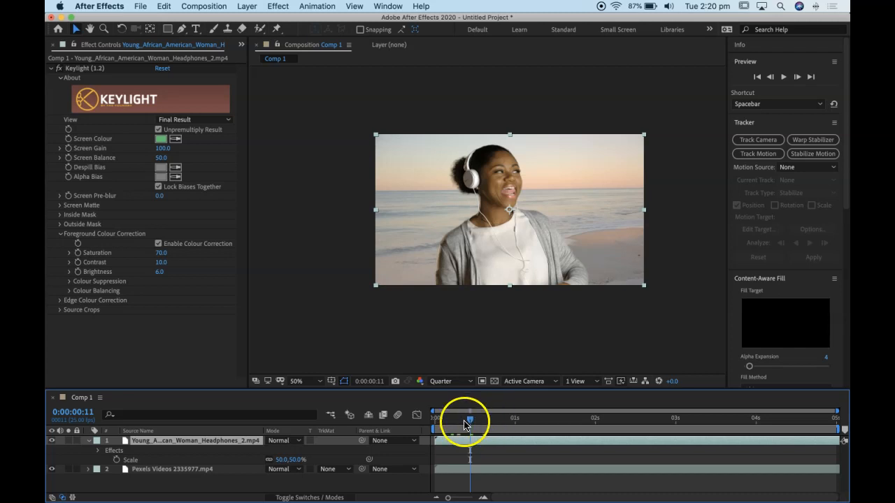
pyautogui.moveTo(479, 420); pyautogui.dragTo(570, 424)
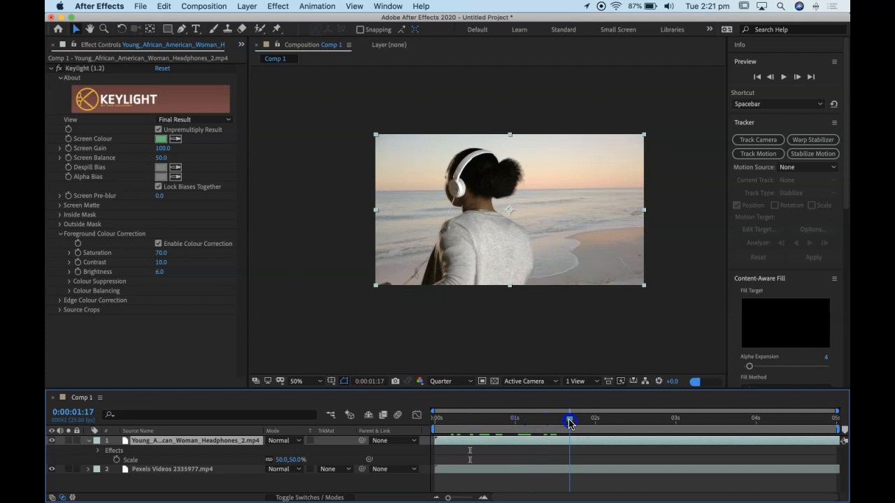
# Switch Keylight's View to Colour Correction Edges and expand the Edge Colour Correction settings.
pyautogui.click(199, 121)
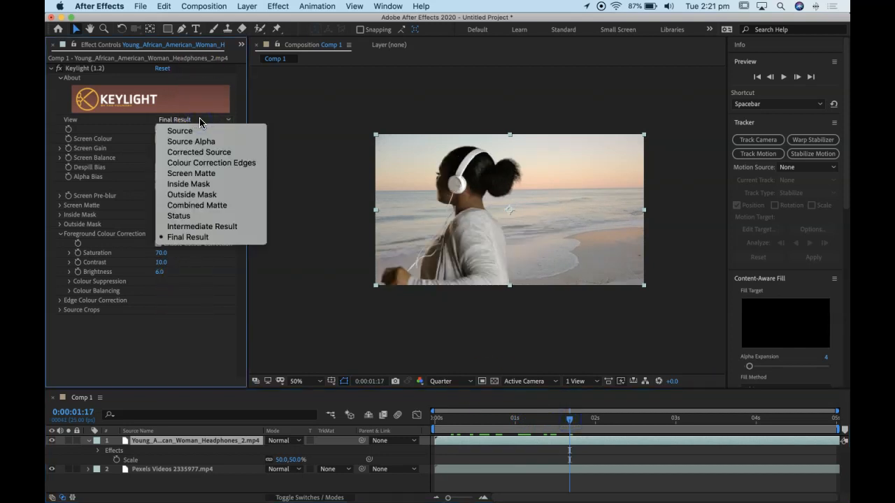
pyautogui.click(224, 162)
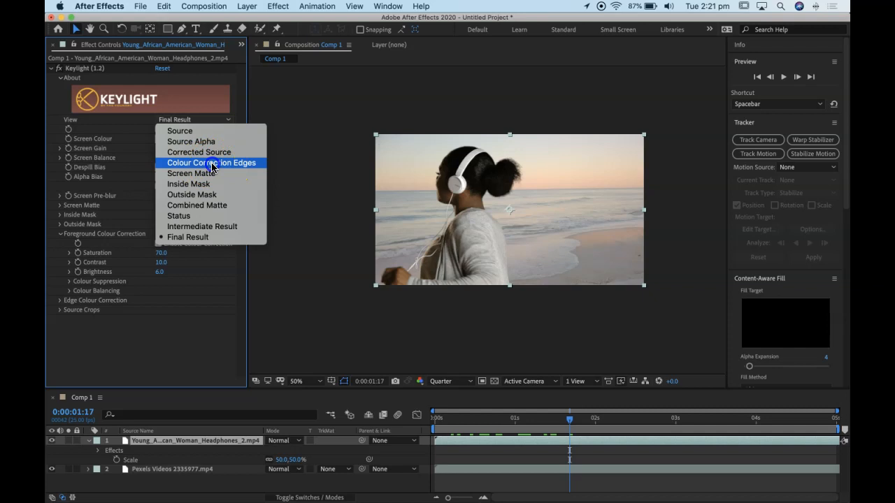
pyautogui.click(212, 165)
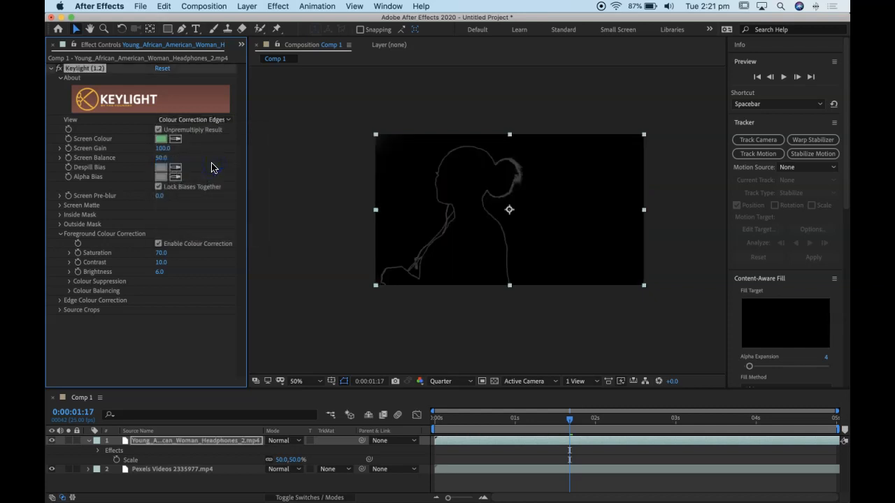
pyautogui.press('.')
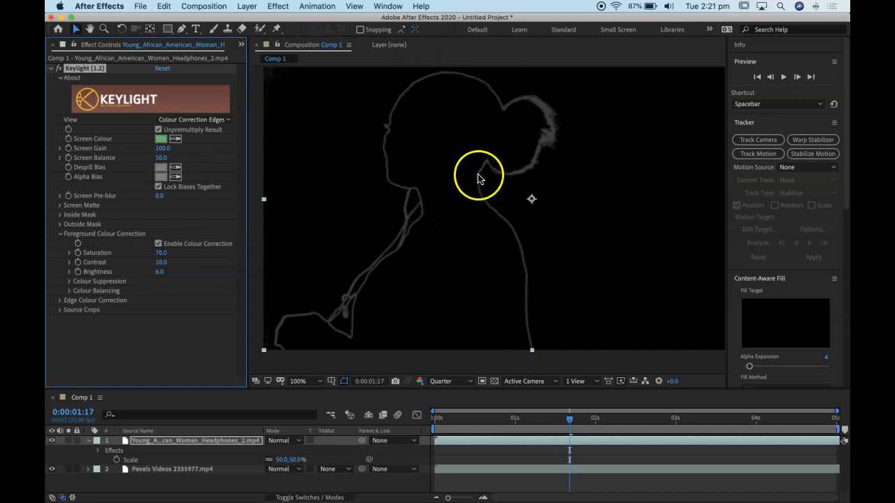
pyautogui.click(61, 234)
pyautogui.click(60, 244)
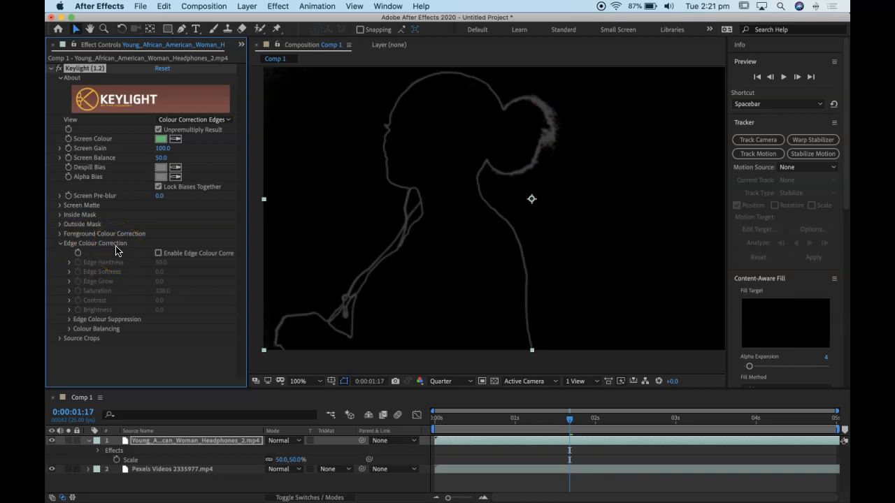
# Enable Edge Colour Correction and set its Contrast to 1, Edge Softness to about 11.9 and Edge Grow to about 40.1.
pyautogui.click(158, 253)
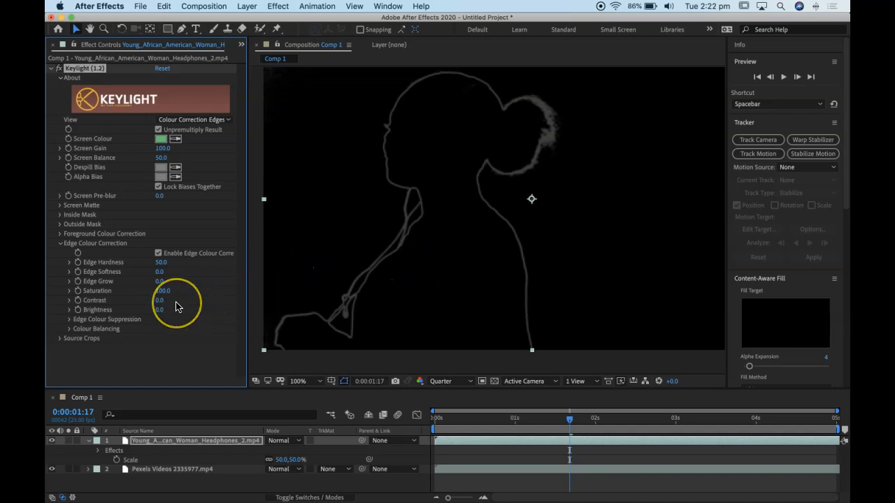
pyautogui.click(160, 300)
pyautogui.write('1')
pyautogui.click(193, 308)
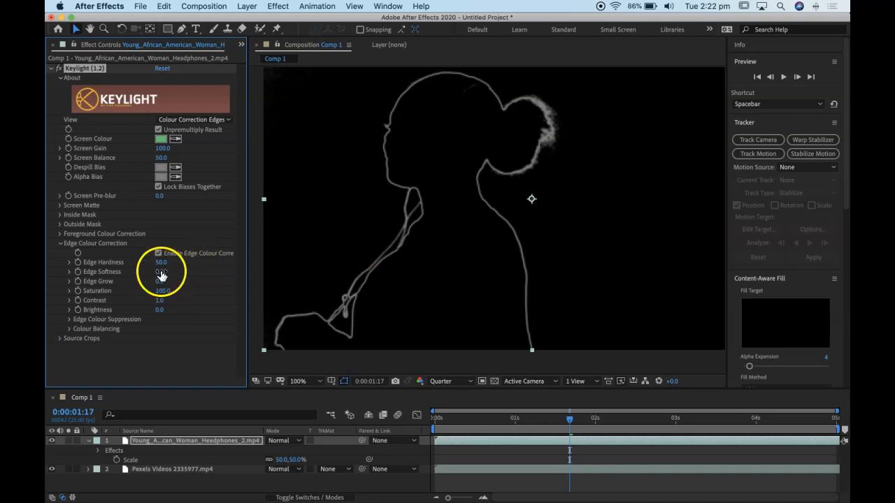
pyautogui.moveTo(160, 272); pyautogui.dragTo(206, 281)
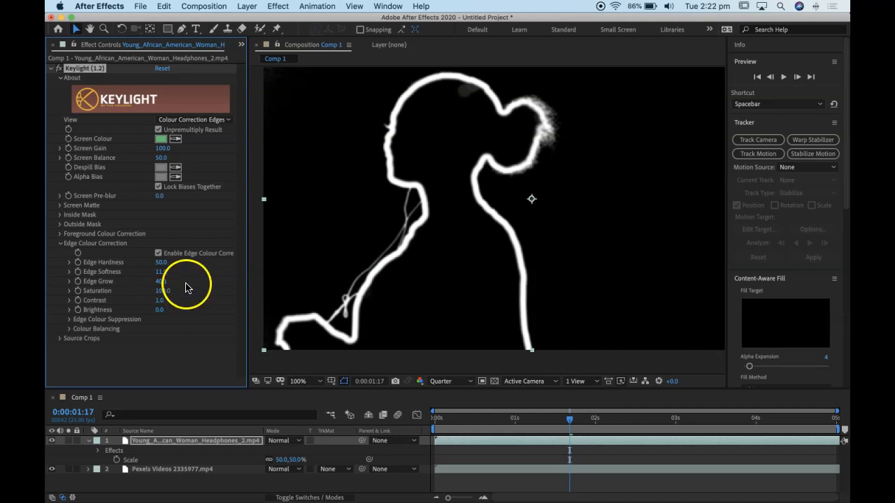
# Switch Keylight's View to Final Result and lower the Edge Colour Correction Saturation to 54.
pyautogui.click(201, 120)
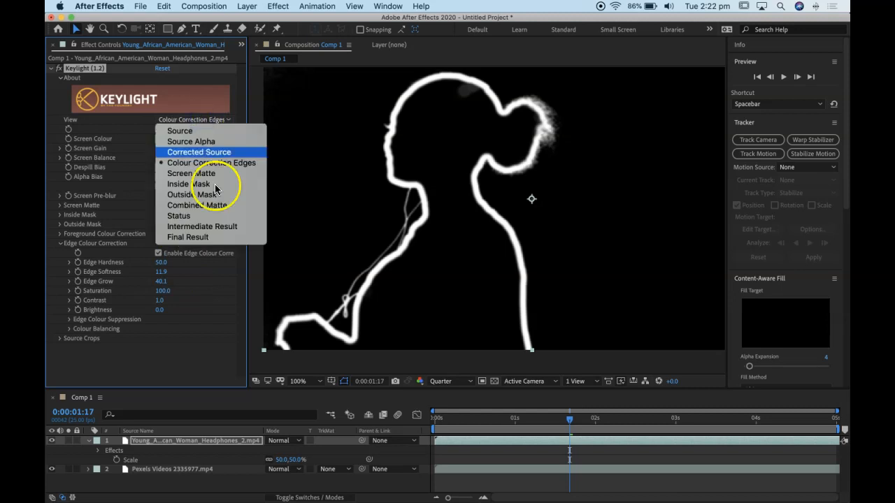
pyautogui.click(220, 238)
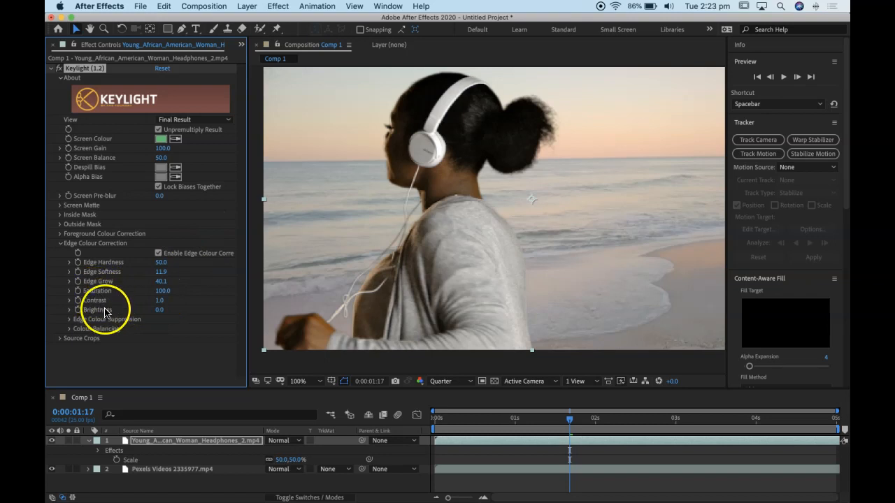
pyautogui.click(157, 290)
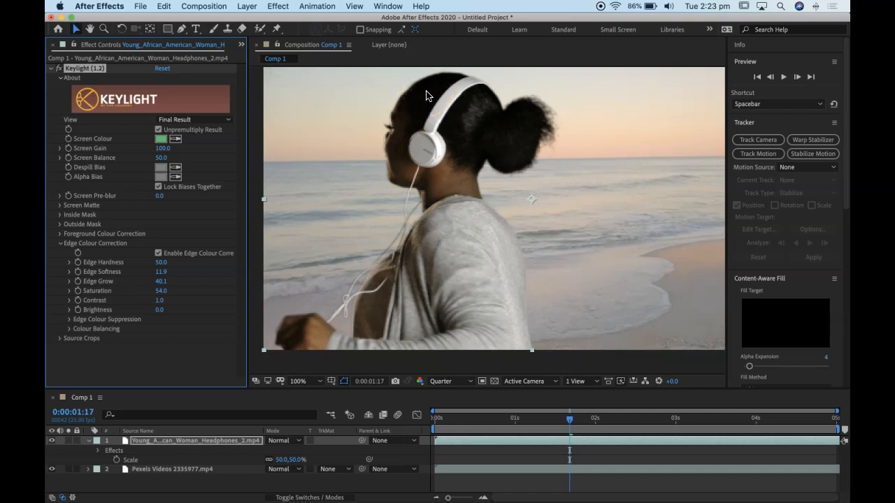
# Check the woman's corrected edges against the beach around 0:00:00:11 and at the first frame of the composition.
pyautogui.click(468, 422)
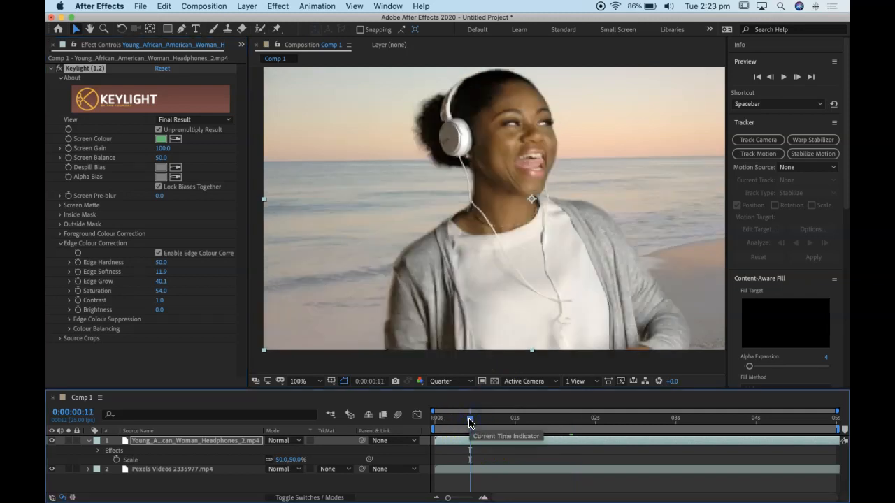
pyautogui.press('Home')
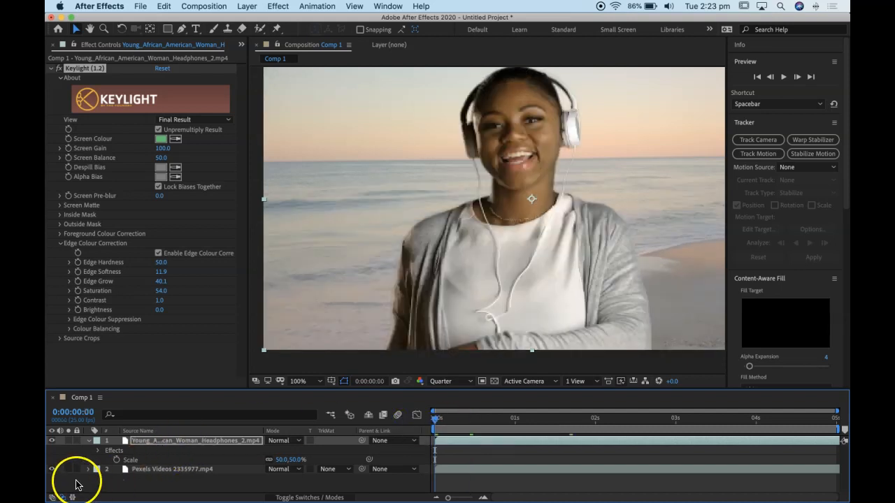
pyautogui.press('super+Tab')
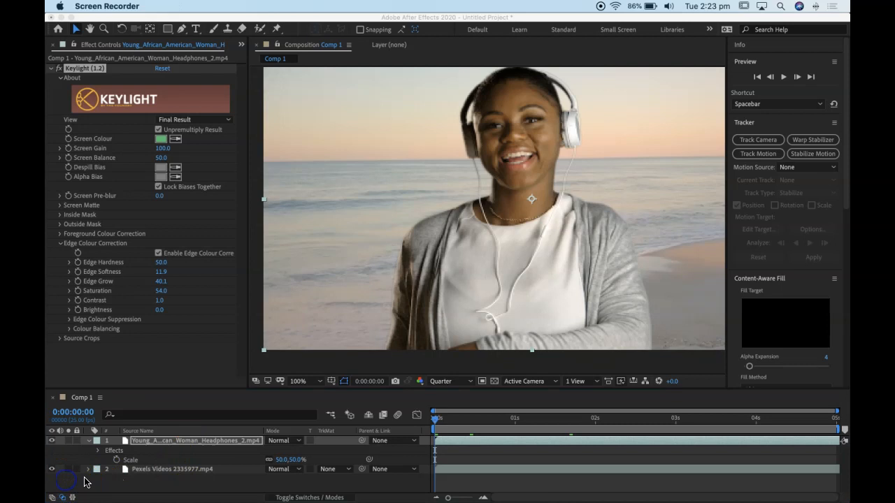